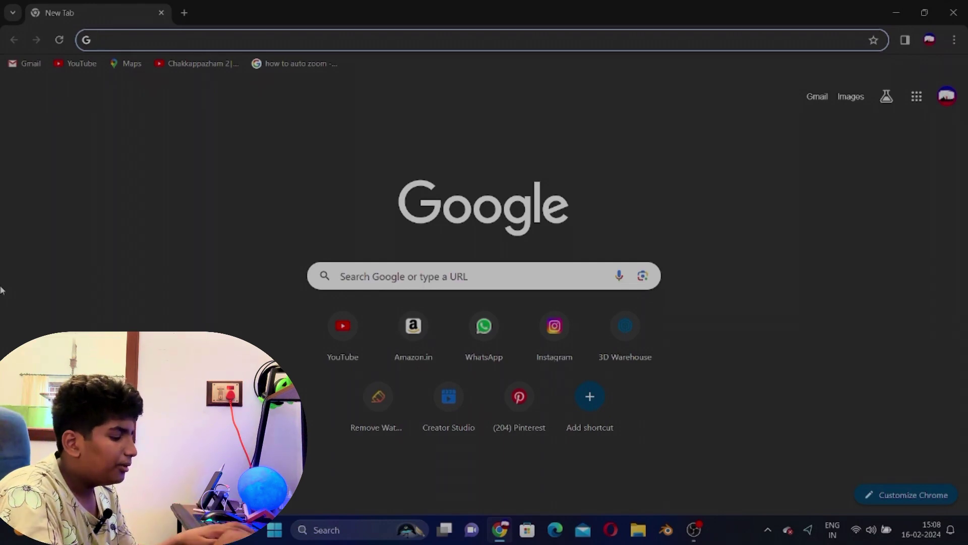
Step: Open the Mixamo website and inspect the loaded avatar up close and from different angles
{"action": "type", "text": "mixamo"}
{"action": "key", "text": "Return"}
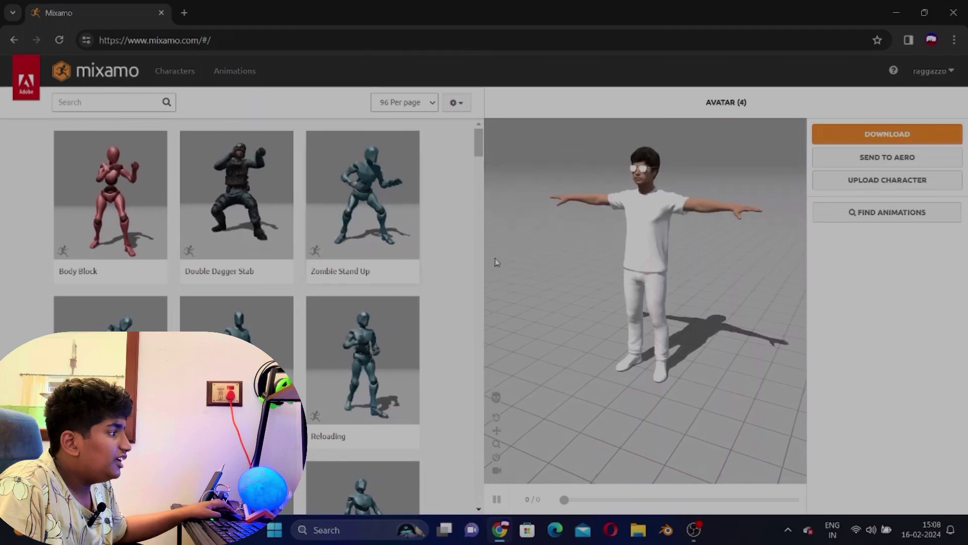
{"action": "mouse_move", "coordinate": [634, 277]}
{"action": "left_mouse_down"}
{"action": "mouse_move", "coordinate": [672, 277]}
{"action": "mouse_move", "coordinate": [562, 250]}
{"action": "mouse_move", "coordinate": [581, 274]}
{"action": "mouse_move", "coordinate": [651, 278]}
{"action": "left_mouse_up"}
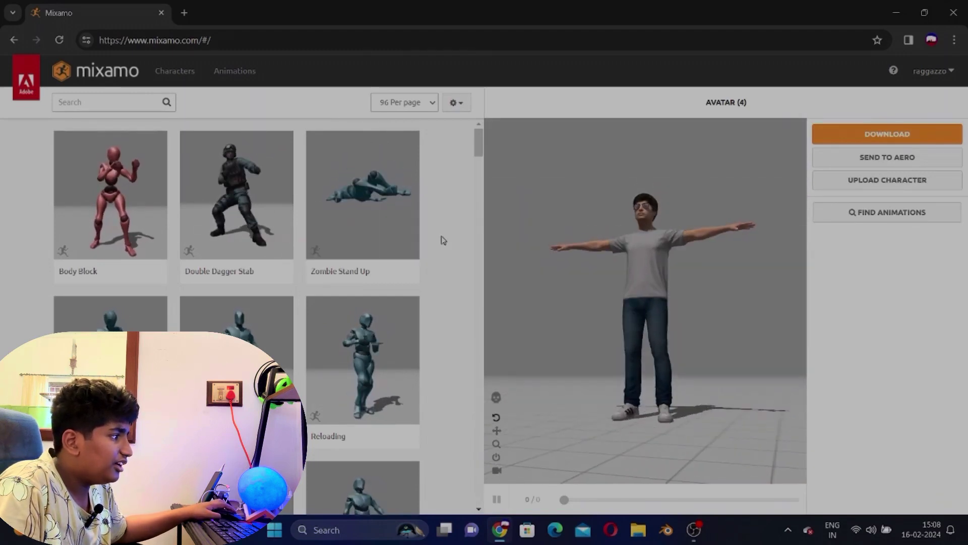
{"action": "left_click_drag", "start_coordinate": [707, 323], "coordinate": [631, 258]}
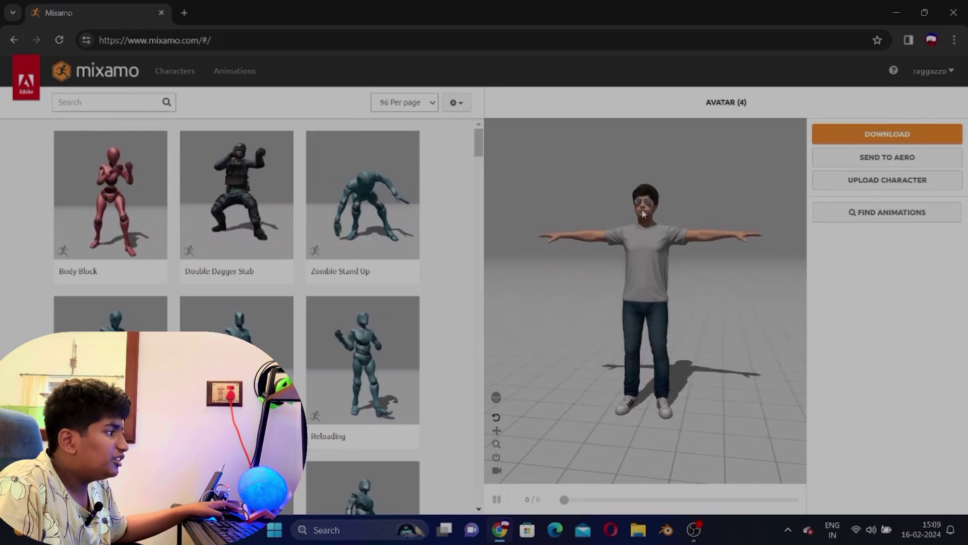
{"action": "scroll", "coordinate": [643, 214], "scroll_direction": "up", "scroll_amount": 5}
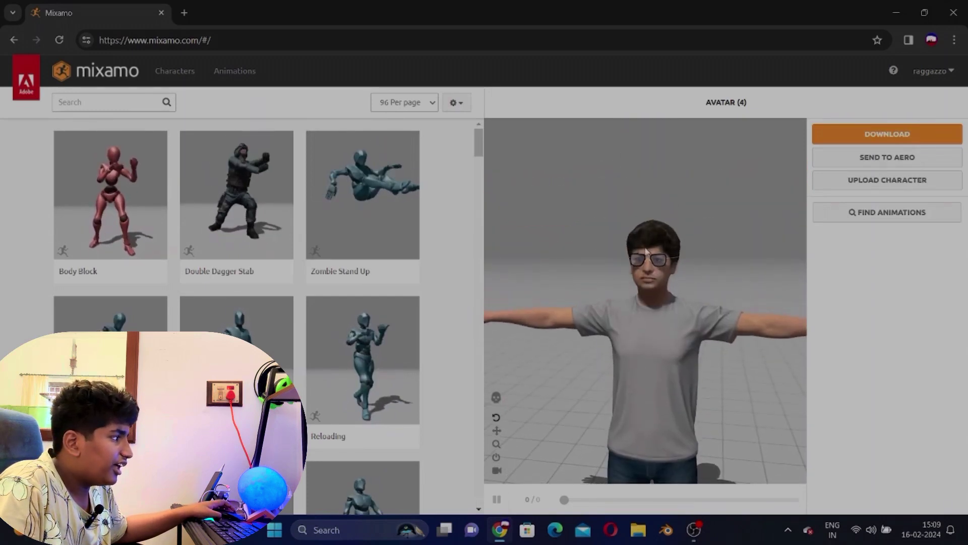
{"action": "scroll", "coordinate": [649, 257], "scroll_direction": "up", "scroll_amount": 3}
{"action": "right_click_drag", "start_coordinate": [655, 275], "coordinate": [662, 247]}
{"action": "key", "text": "alt+Left"}
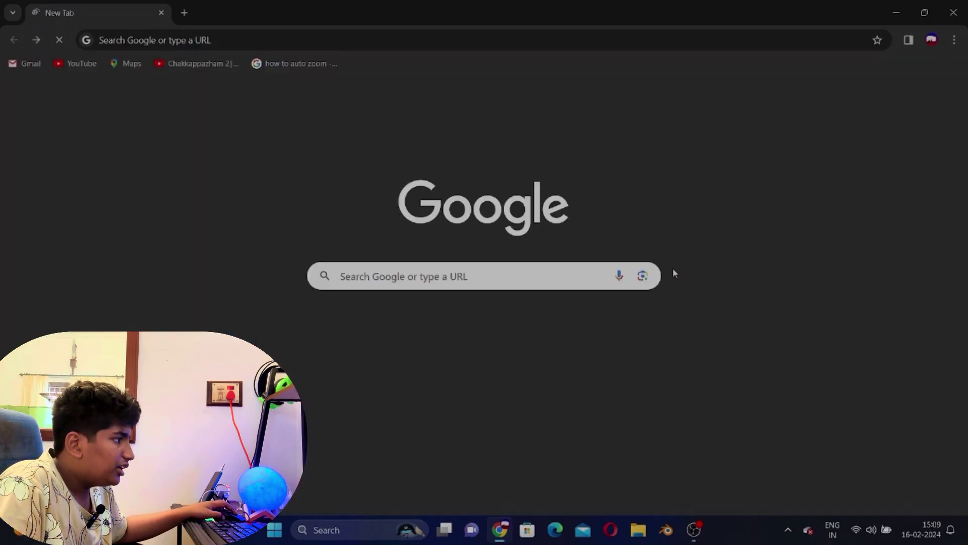
{"action": "key", "text": "alt+Right"}
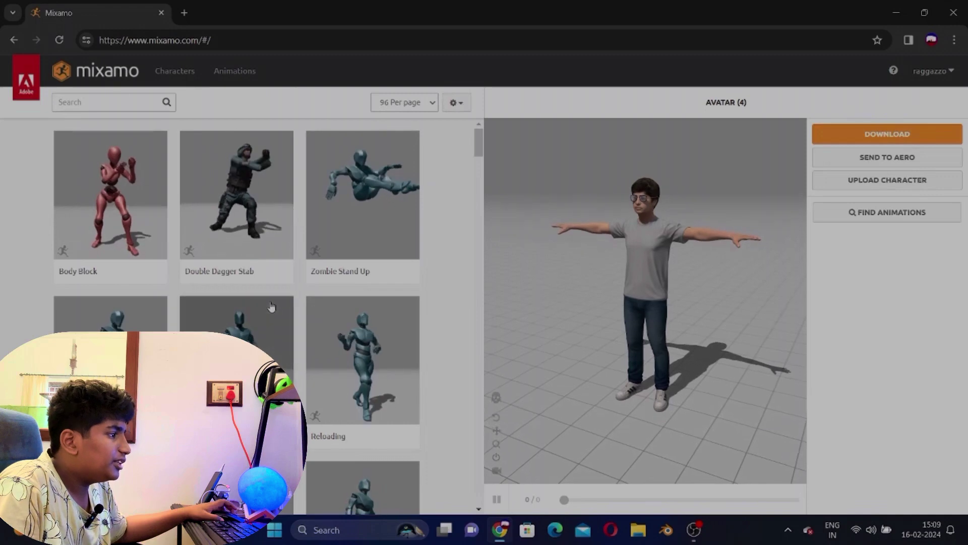
Step: Browse the animation library and examine its results-per-page and display options
{"action": "scroll", "coordinate": [271, 307], "scroll_direction": "down", "scroll_amount": 3}
{"action": "scroll", "coordinate": [270, 307], "scroll_direction": "up", "scroll_amount": 3}
{"action": "scroll", "coordinate": [271, 306], "scroll_direction": "down", "scroll_amount": 20}
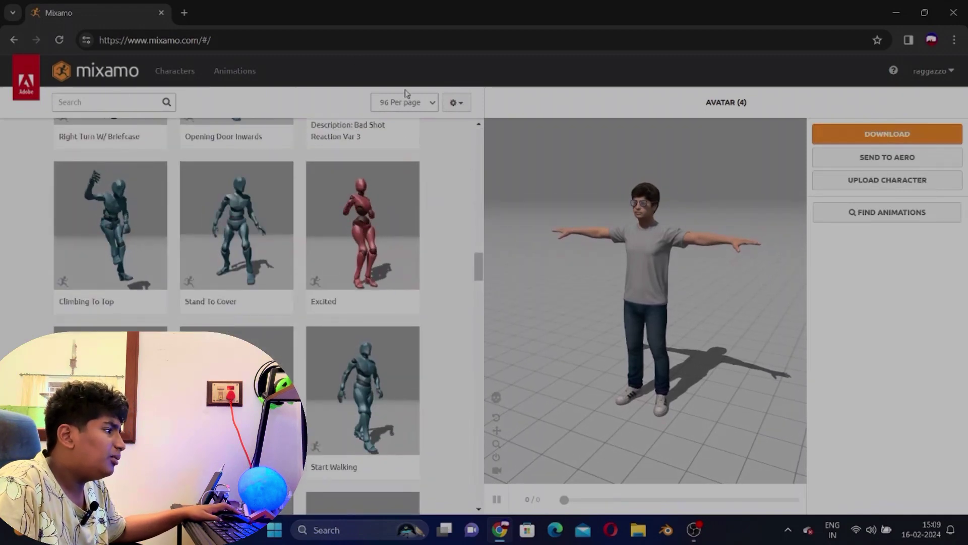
{"action": "left_click", "coordinate": [406, 101]}
{"action": "left_click", "coordinate": [406, 101]}
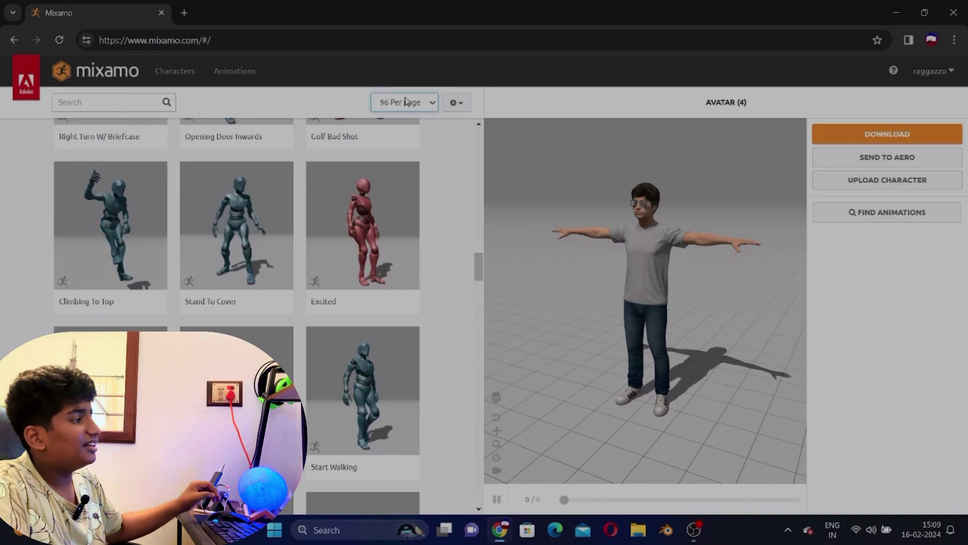
{"action": "left_click", "coordinate": [457, 103]}
{"action": "left_click", "coordinate": [229, 99]}
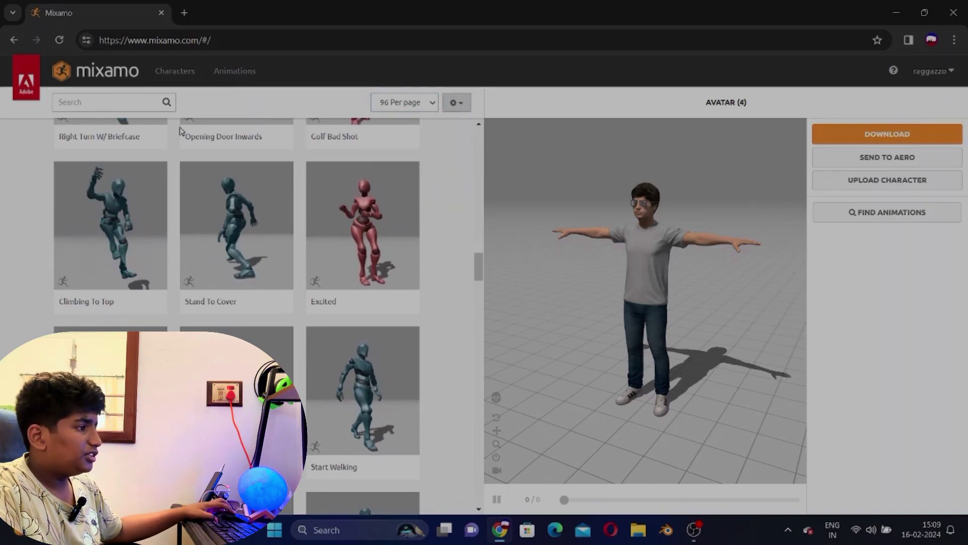
Step: Filter the animation library by the Superhero genre
{"action": "left_click", "coordinate": [123, 103]}
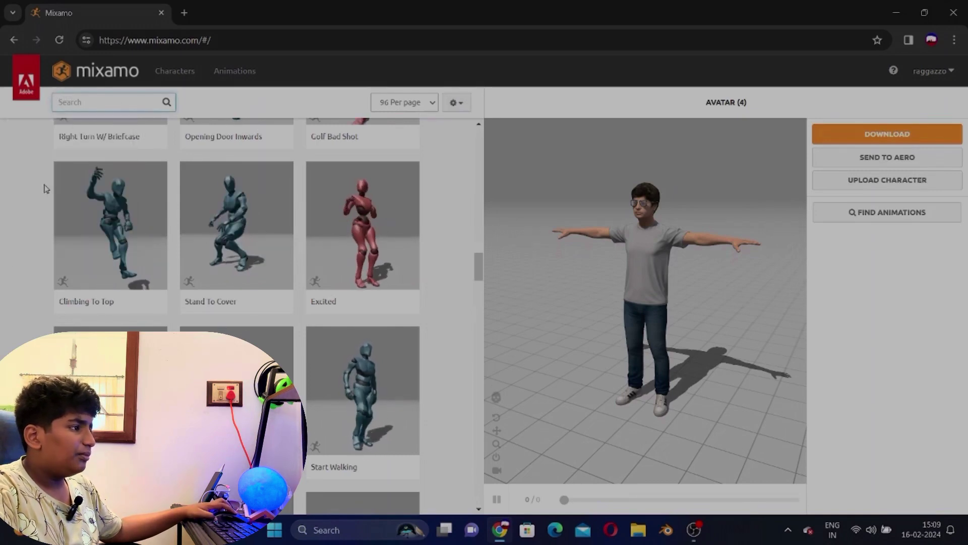
{"action": "mouse_move", "coordinate": [68, 104]}
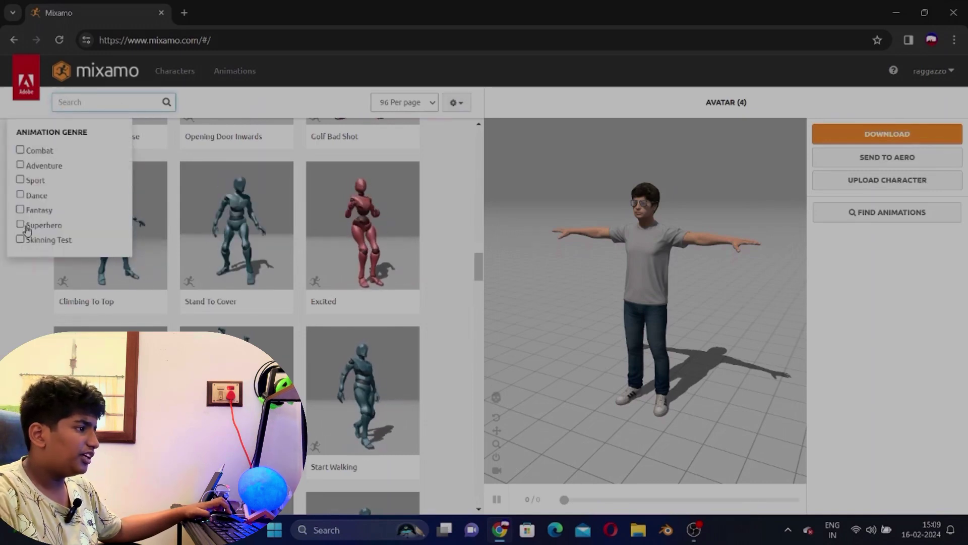
{"action": "left_click", "coordinate": [20, 224]}
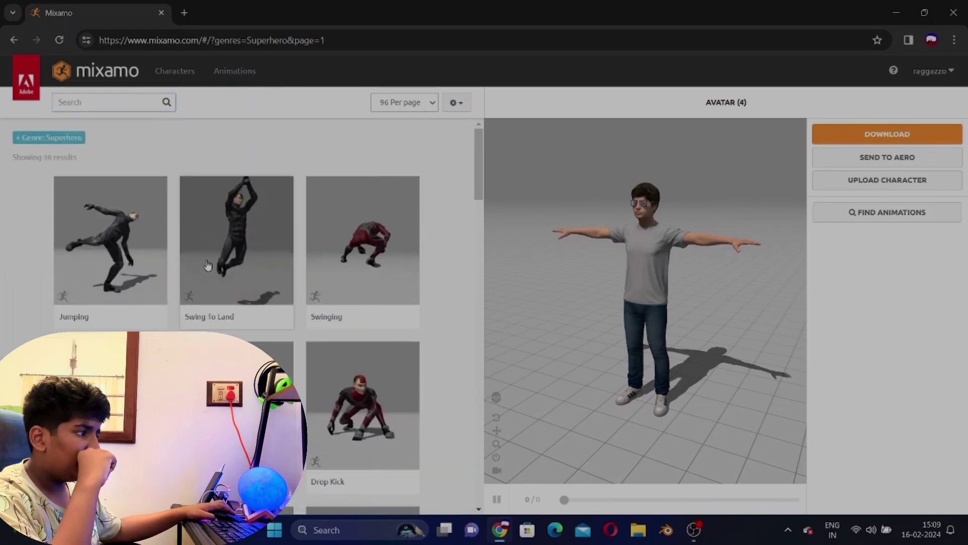
Step: Apply the Jumping animation at the end of the Superhero results to the avatar
{"action": "scroll", "coordinate": [207, 266], "scroll_direction": "down", "scroll_amount": 10}
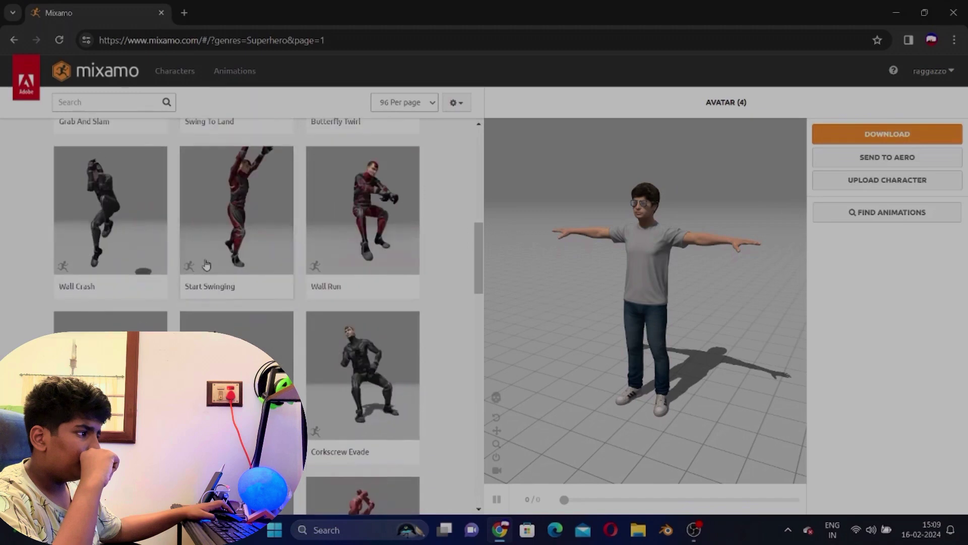
{"action": "scroll", "coordinate": [207, 265], "scroll_direction": "down", "scroll_amount": 10}
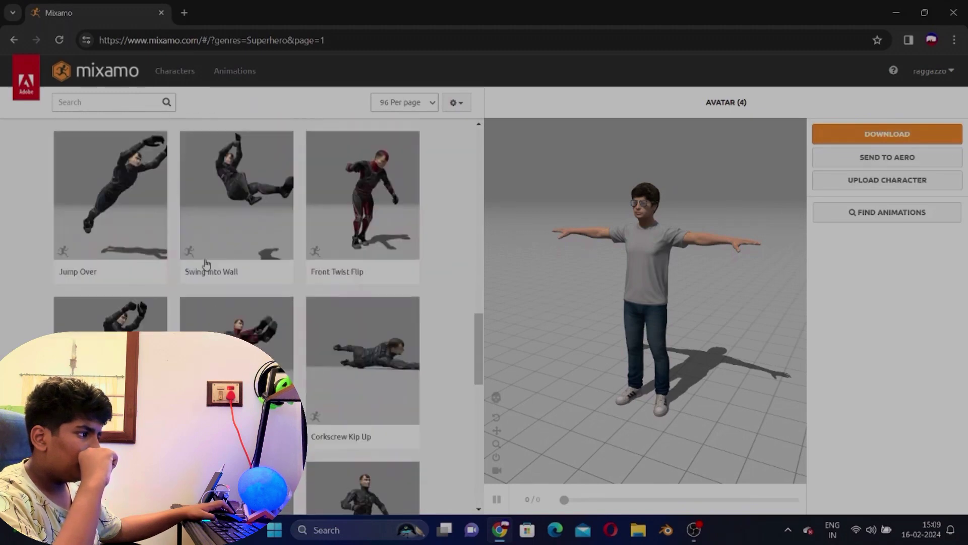
{"action": "scroll", "coordinate": [206, 265], "scroll_direction": "down", "scroll_amount": 10}
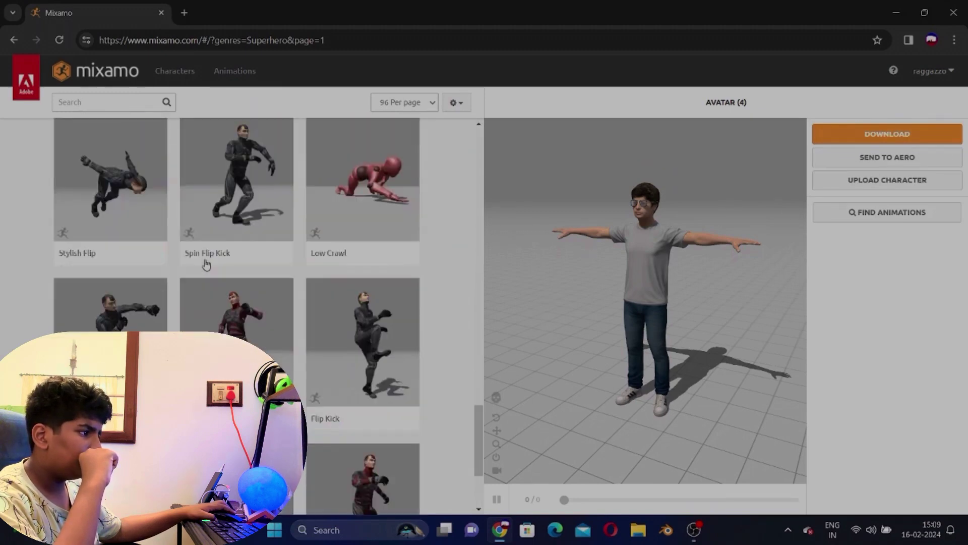
{"action": "scroll", "coordinate": [206, 265], "scroll_direction": "down", "scroll_amount": 1}
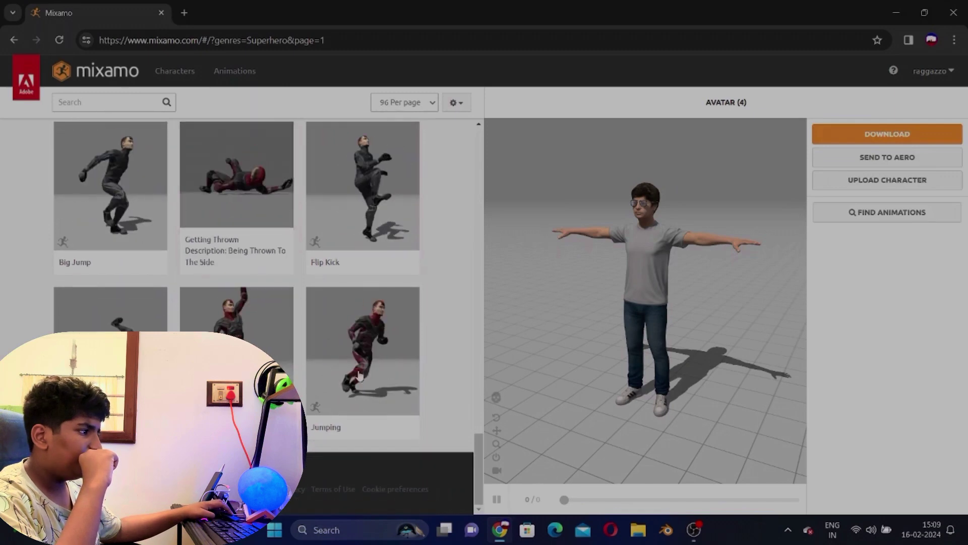
{"action": "left_click", "coordinate": [368, 356]}
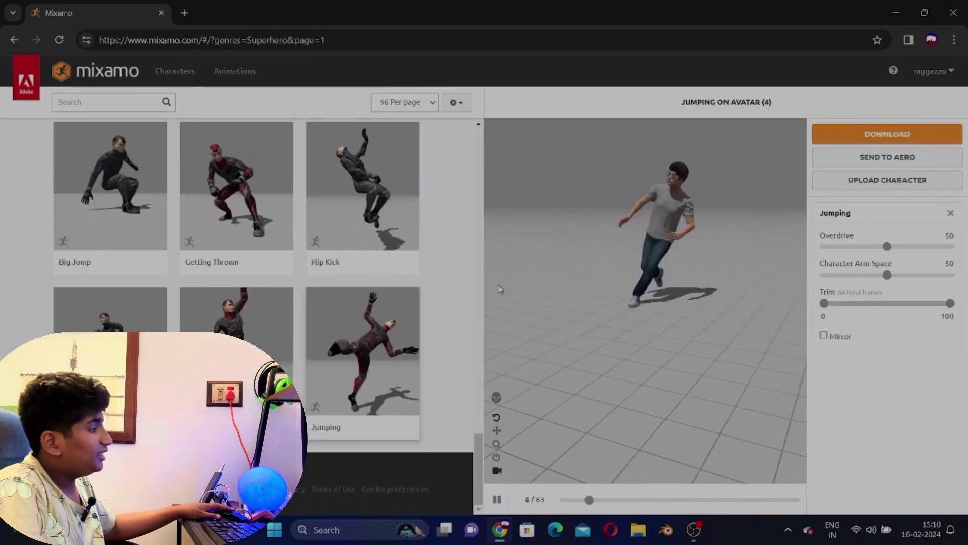
Step: Download the animated avatar as FBX Binary (.fbx) with skin, 30 frames per second and no keyframe reduction
{"action": "left_click", "coordinate": [856, 135]}
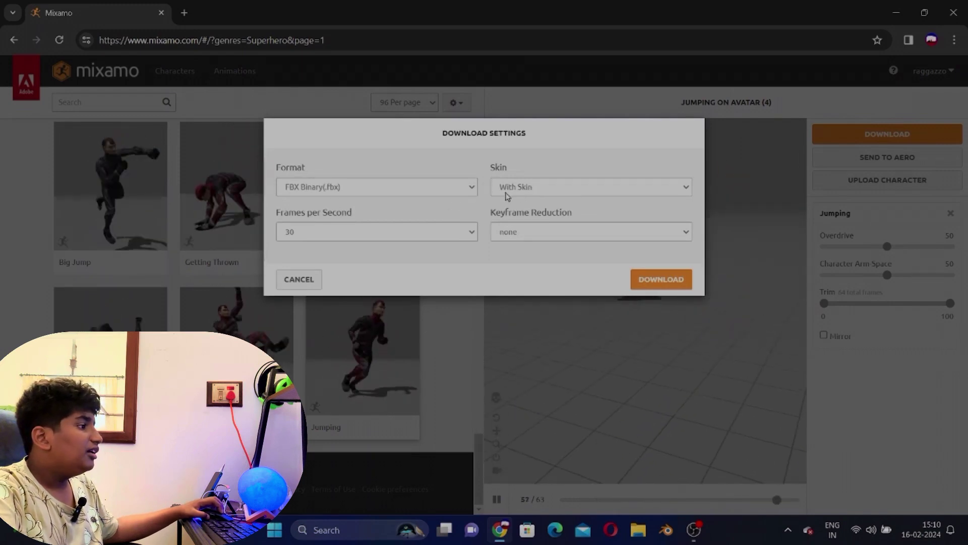
{"action": "left_click", "coordinate": [411, 235]}
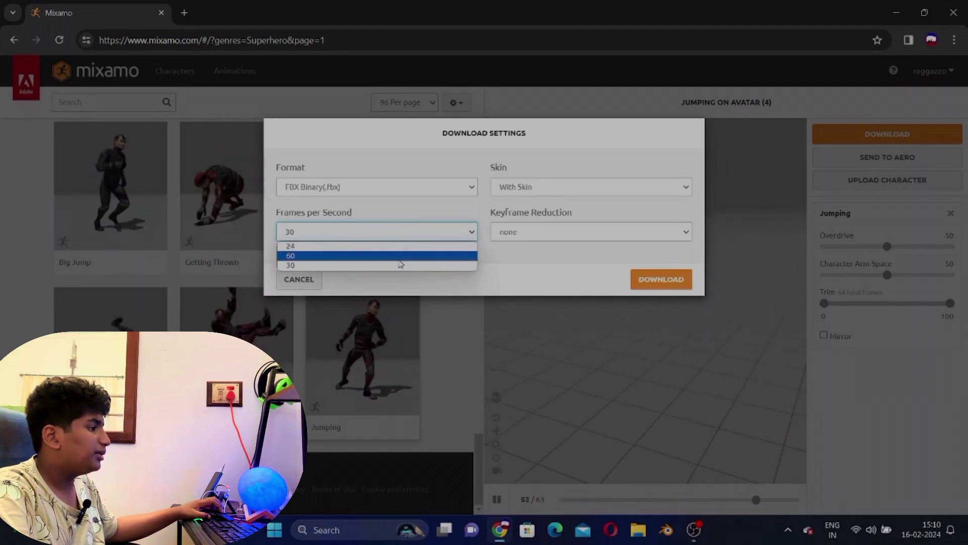
{"action": "left_click", "coordinate": [408, 233]}
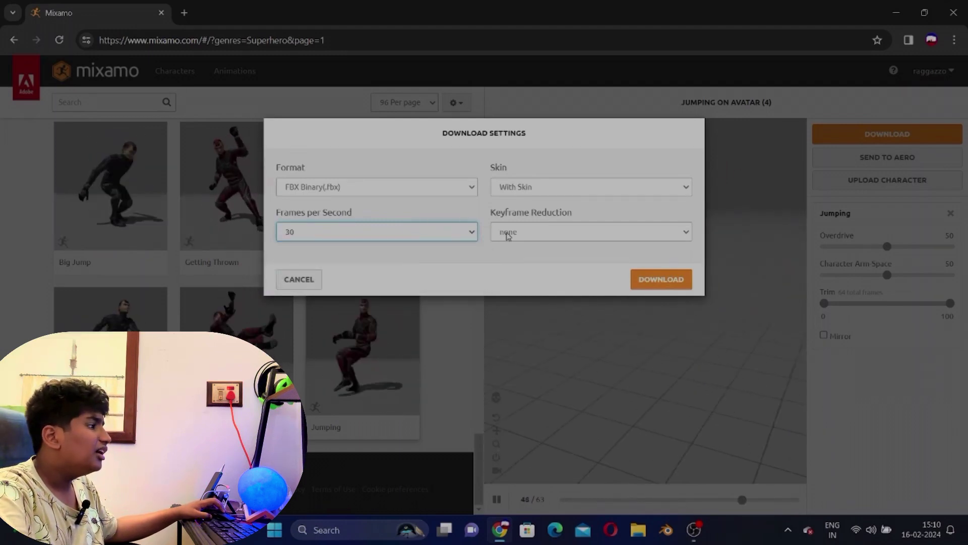
{"action": "left_click", "coordinate": [533, 234]}
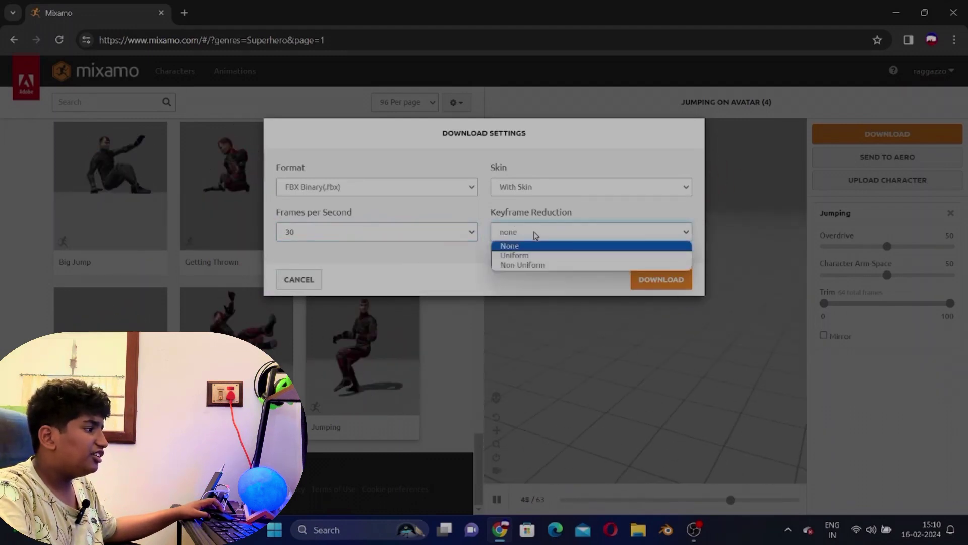
{"action": "left_click", "coordinate": [512, 247]}
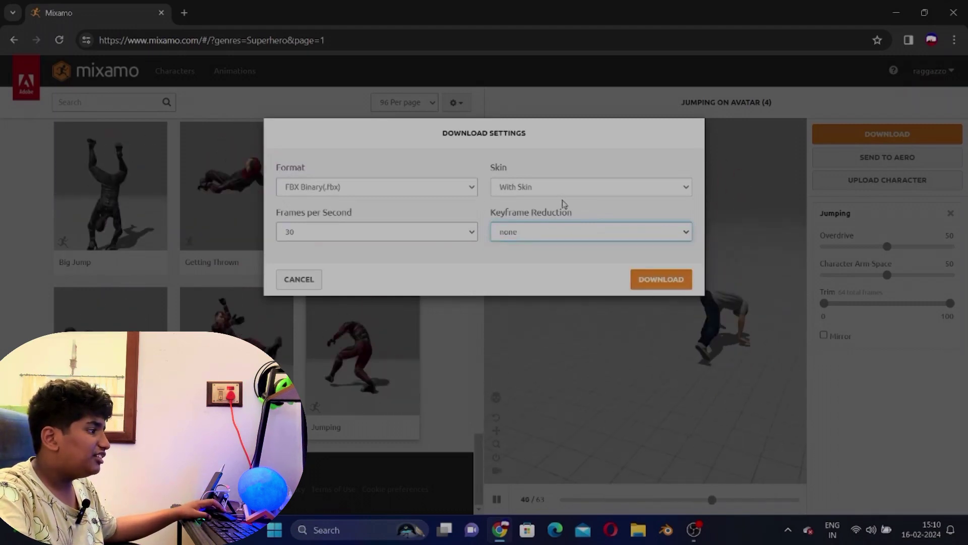
{"action": "left_click", "coordinate": [514, 190]}
{"action": "left_click", "coordinate": [497, 192]}
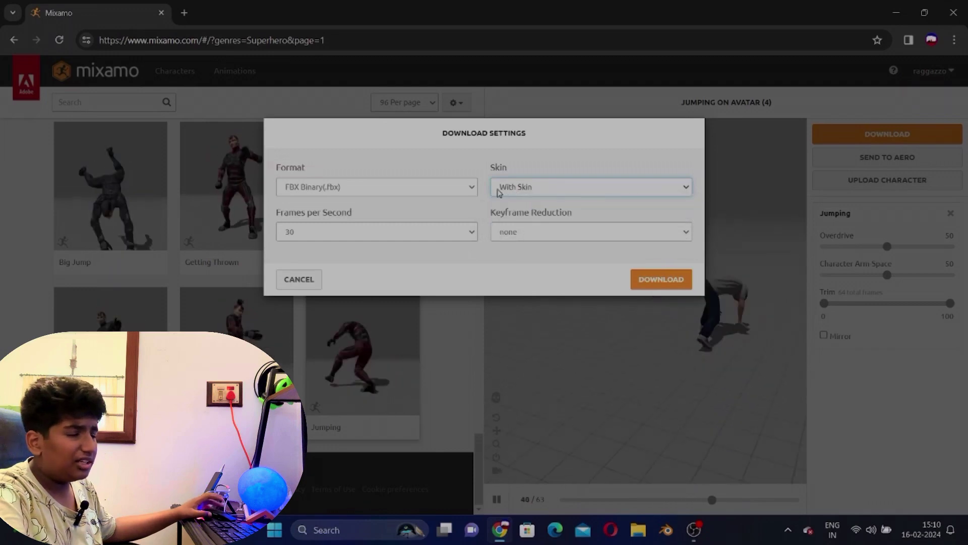
{"action": "left_click", "coordinate": [345, 188]}
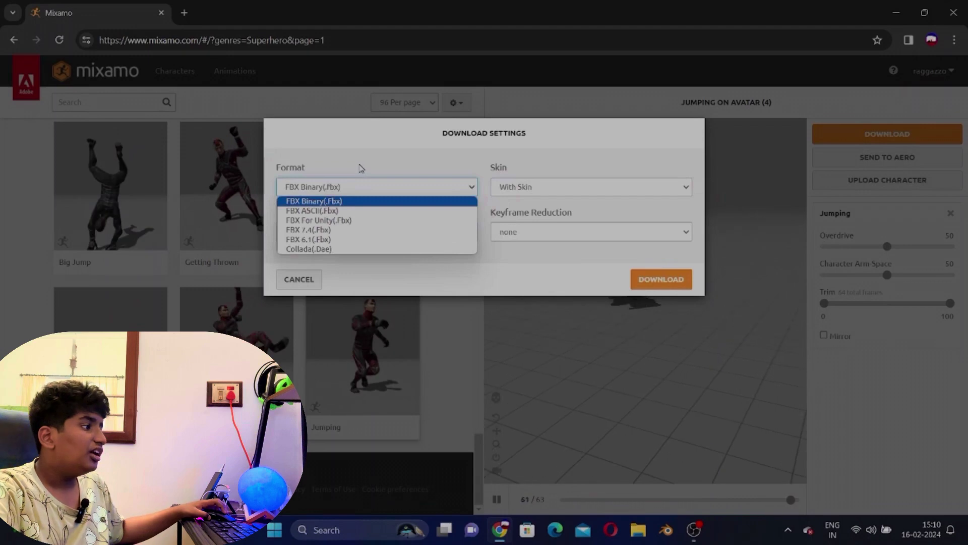
{"action": "left_click", "coordinate": [369, 198]}
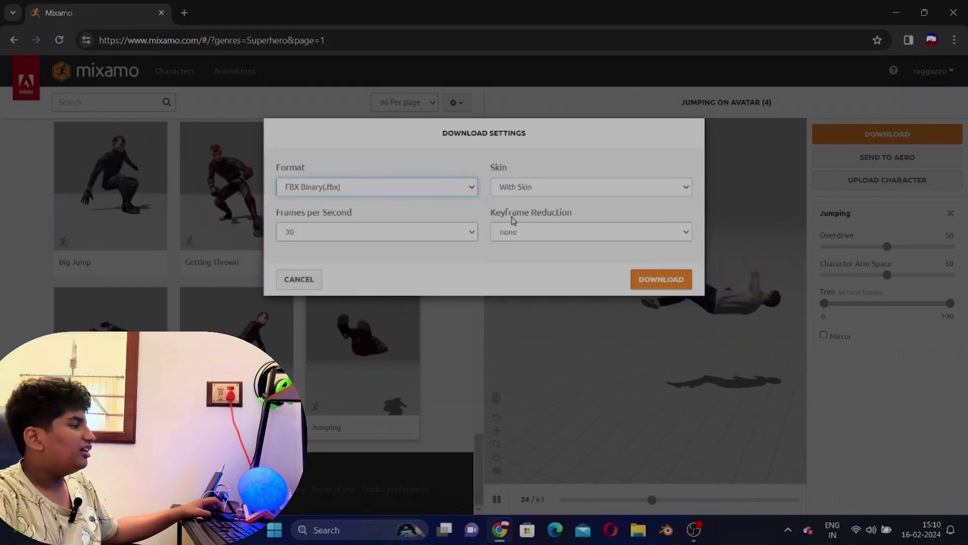
{"action": "left_click", "coordinate": [658, 281]}
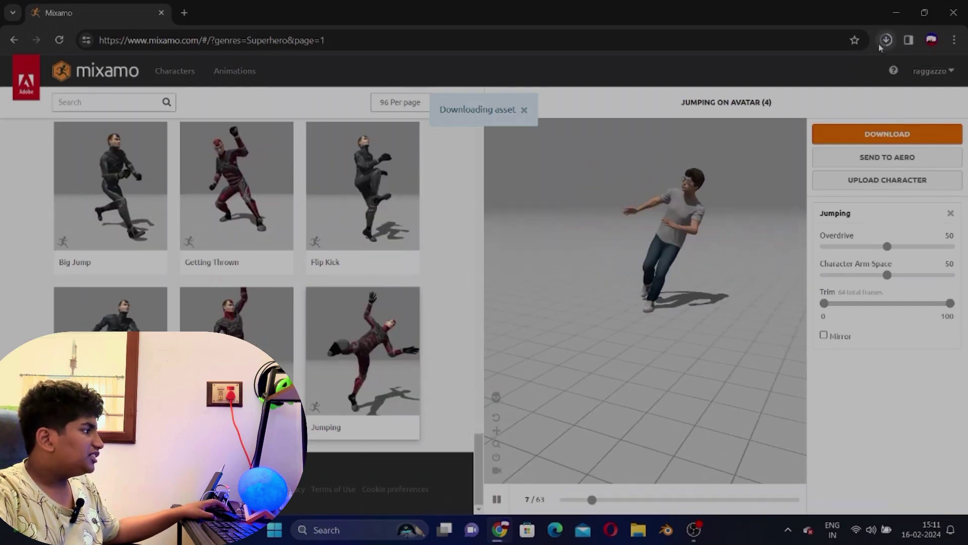
Step: Open the downloaded Jumping.fbx in 3D Viewer and watch the whole animation
{"action": "left_click", "coordinate": [881, 43]}
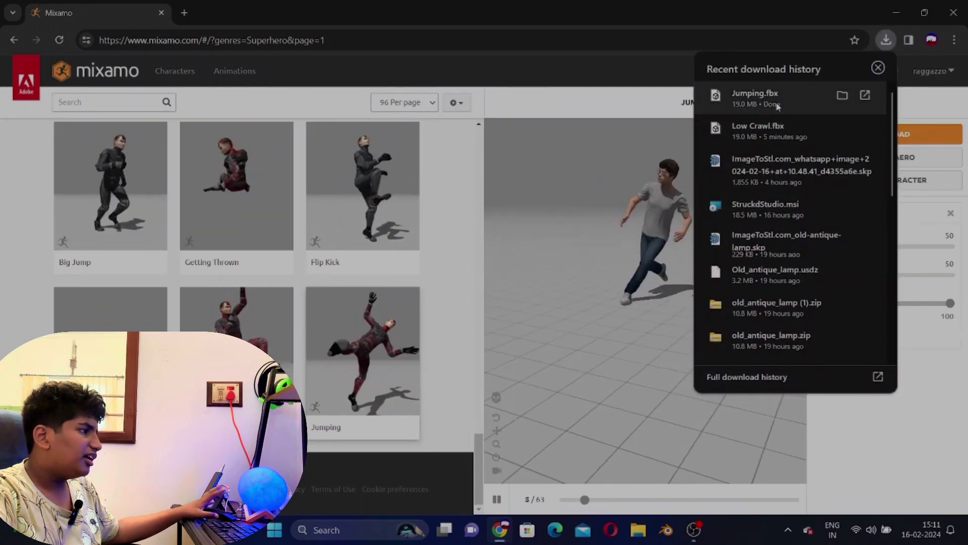
{"action": "left_click", "coordinate": [761, 98]}
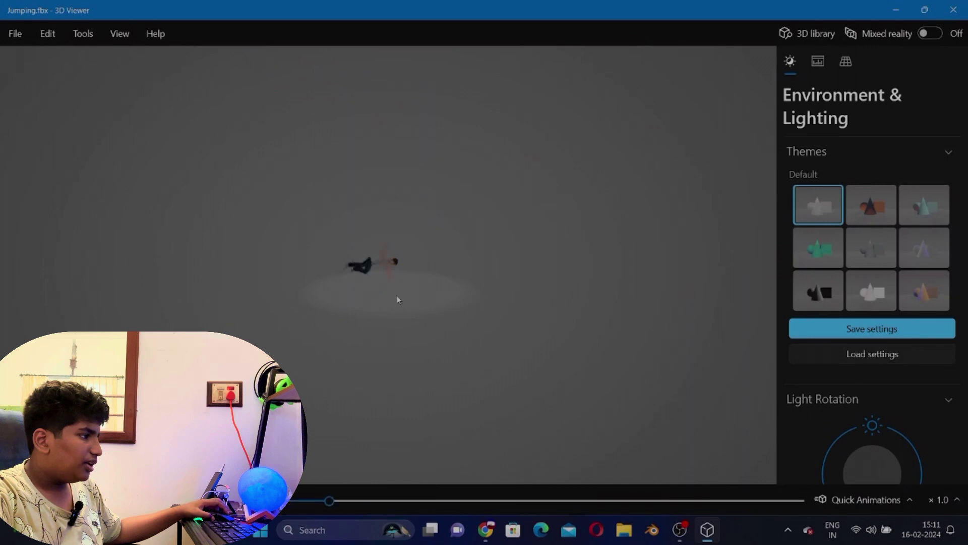
{"action": "scroll", "coordinate": [346, 329], "scroll_direction": "down", "scroll_amount": 5}
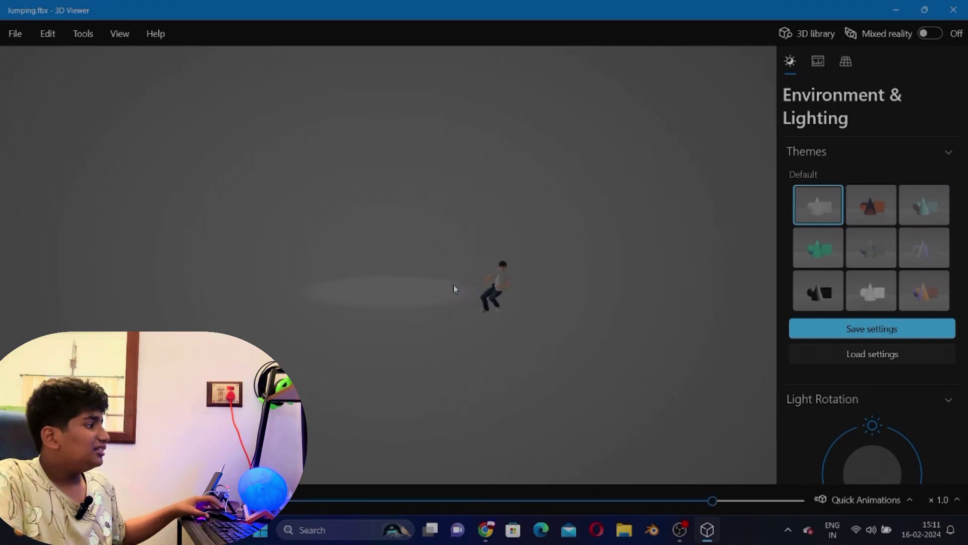
Step: Preview two other lighting themes on the model, restore the default theme and close 3D Viewer
{"action": "left_click", "coordinate": [882, 209]}
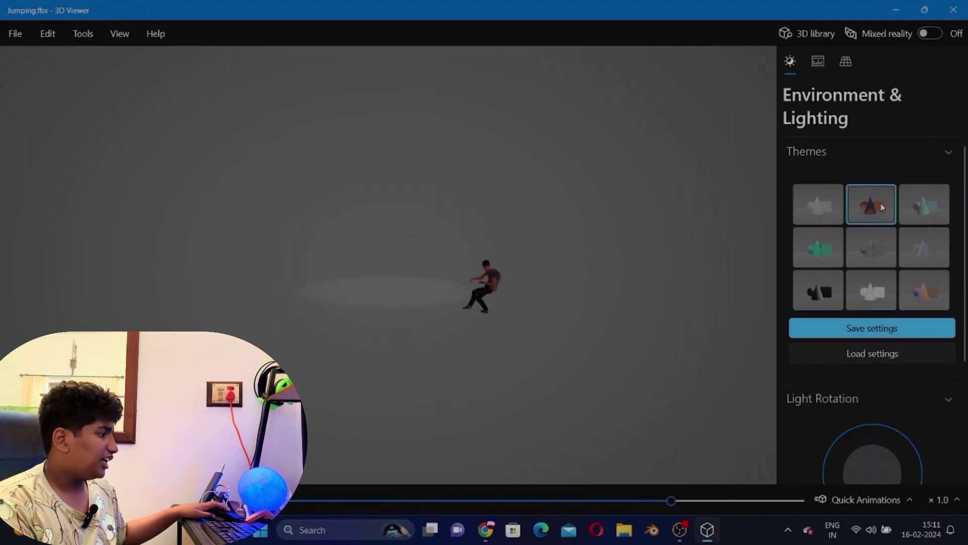
{"action": "left_click", "coordinate": [917, 218]}
{"action": "left_click", "coordinate": [837, 216]}
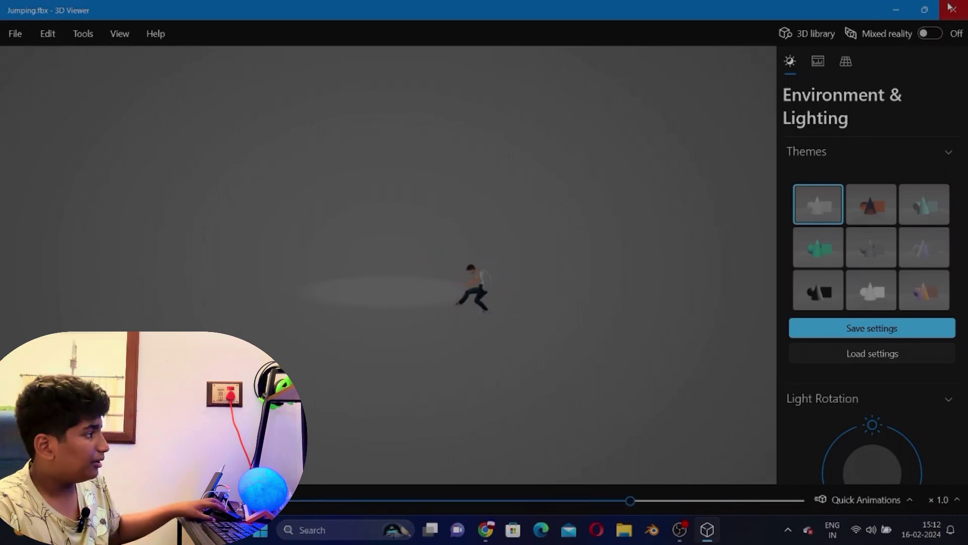
{"action": "left_click", "coordinate": [954, 10]}
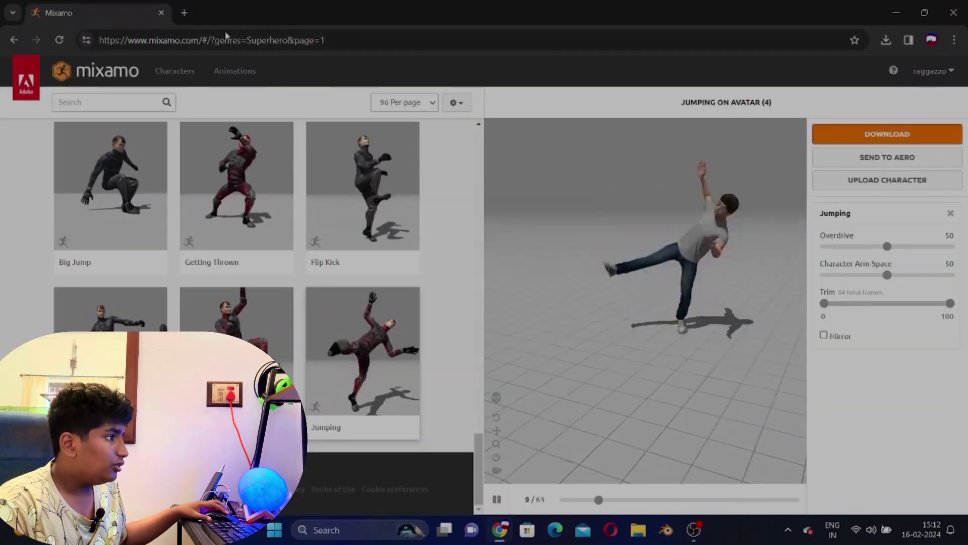
Step: Close the Mixamo page and open deepmotion.com in a new browser tab
{"action": "left_click", "coordinate": [176, 13]}
{"action": "left_click", "coordinate": [161, 14]}
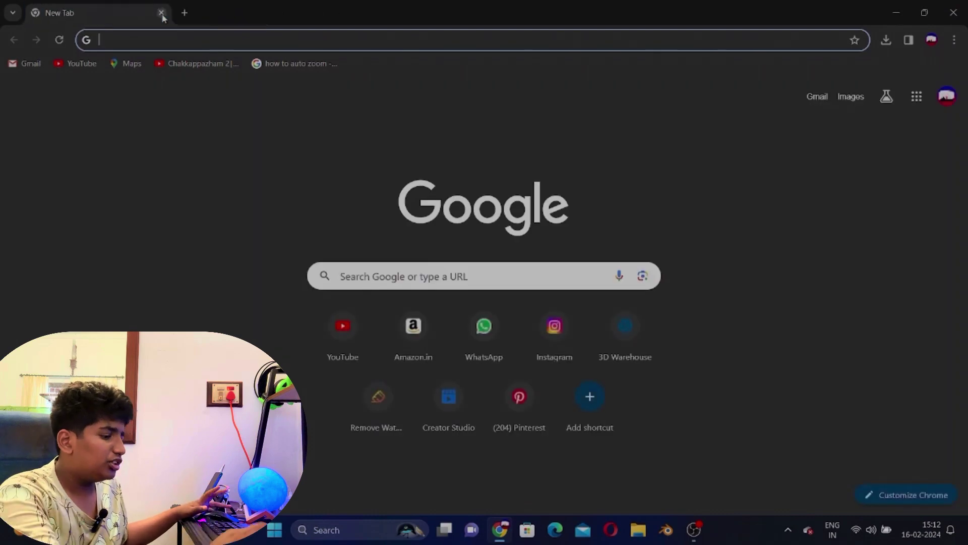
{"action": "type", "text": "deepmotion.com"}
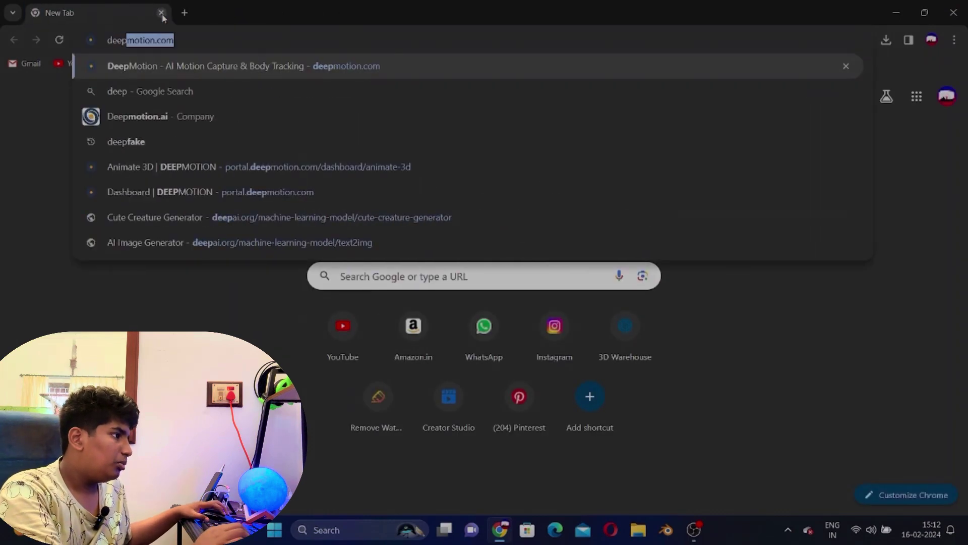
{"action": "key", "text": "Return"}
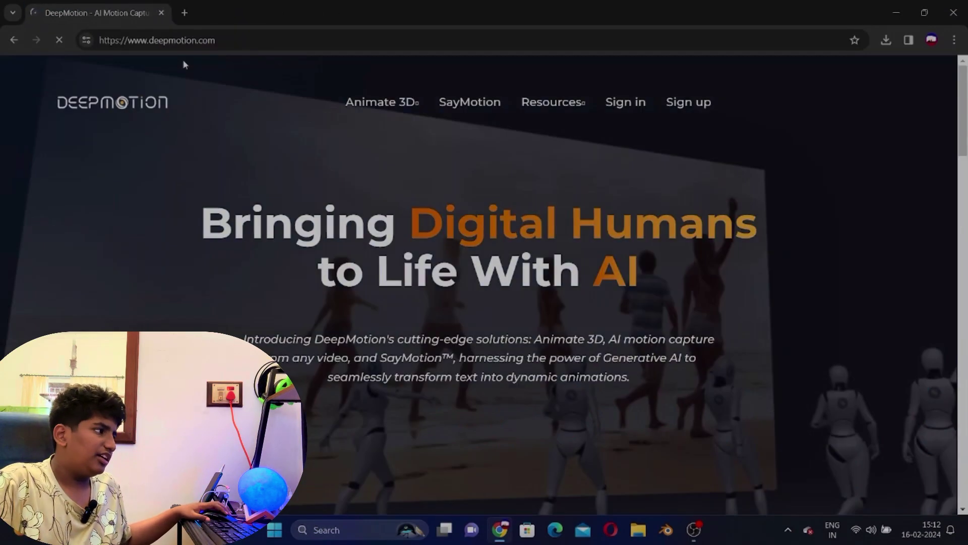
Step: Replace the loading DeepMotion page with a fresh browser tab, search for "deepmotion ai" and open the official DeepMotion site
{"action": "left_click", "coordinate": [185, 13]}
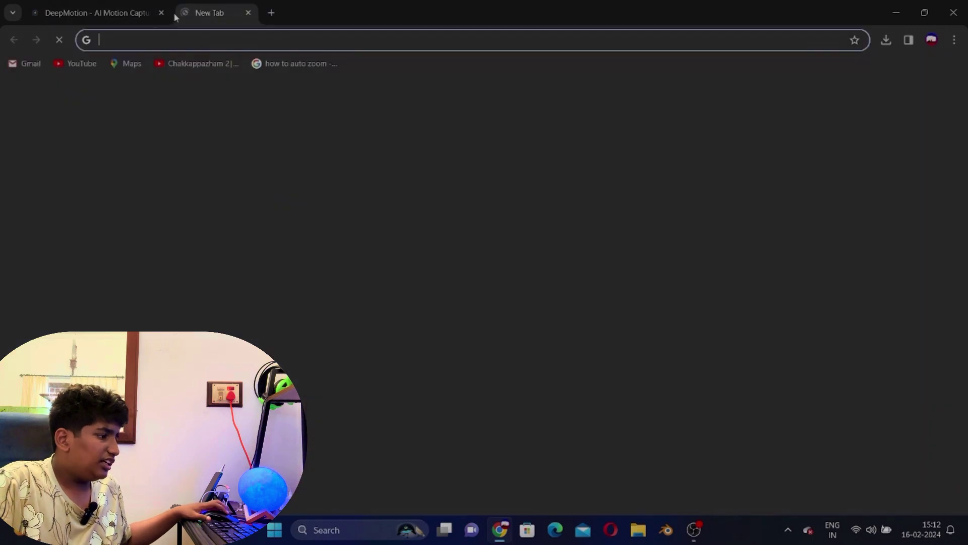
{"action": "left_click", "coordinate": [165, 14]}
{"action": "left_click", "coordinate": [163, 13]}
{"action": "type", "text": "deepmotion.com"}
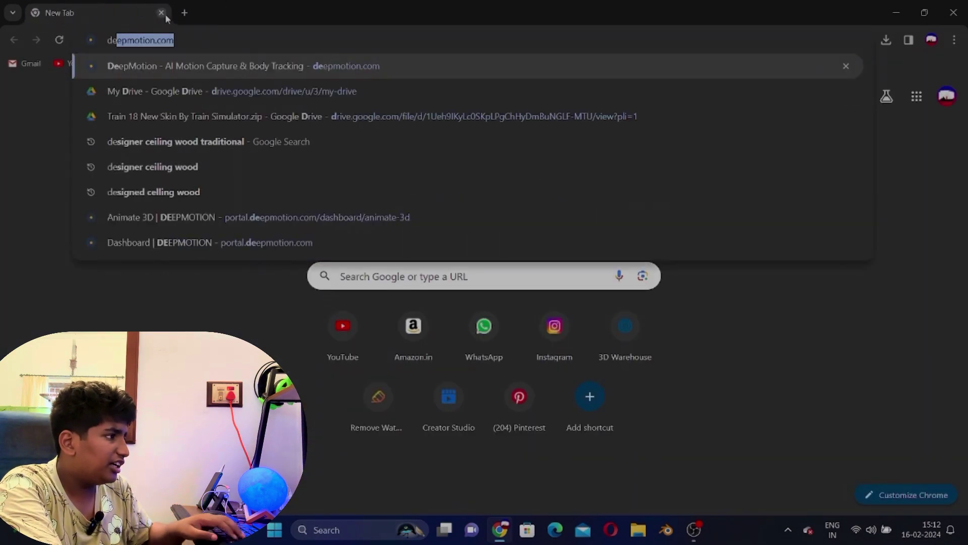
{"action": "key", "text": "Down"}
{"action": "key", "text": "Down"}
{"action": "key", "text": "Return"}
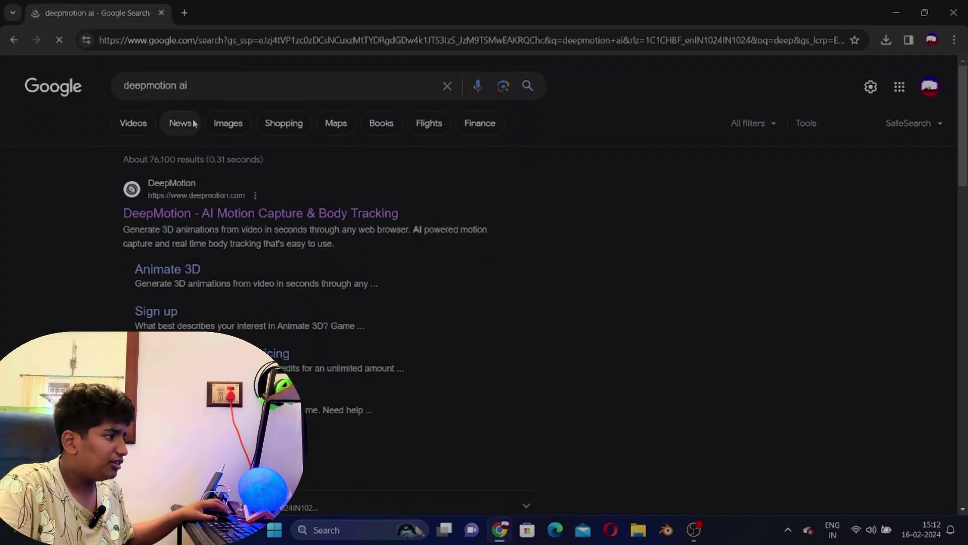
{"action": "left_click", "coordinate": [183, 214]}
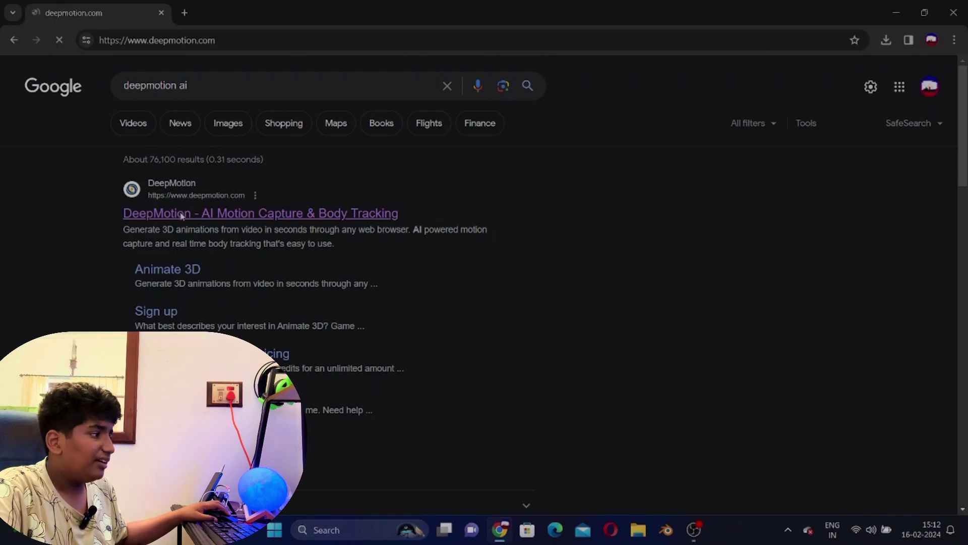
{"action": "scroll", "coordinate": [179, 222], "scroll_direction": "down", "scroll_amount": 4}
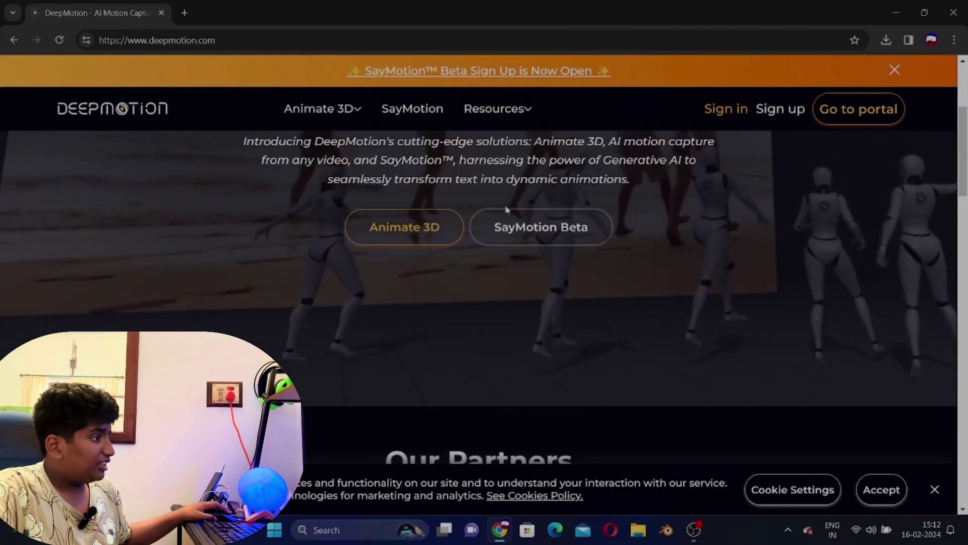
{"action": "scroll", "coordinate": [391, 245], "scroll_direction": "up", "scroll_amount": 4}
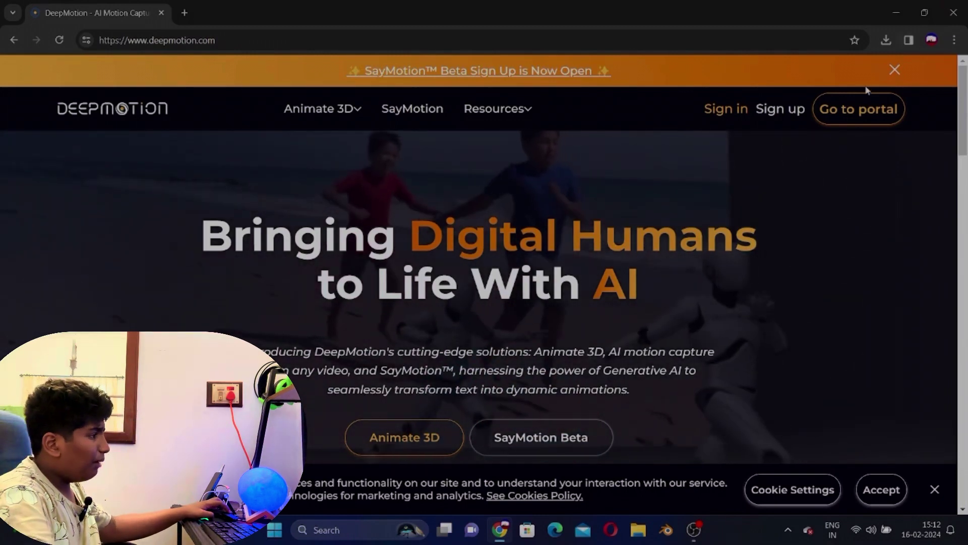
Step: Go to the DeepMotion portal and sign in with the saved account e-mail and password
{"action": "left_click", "coordinate": [864, 107]}
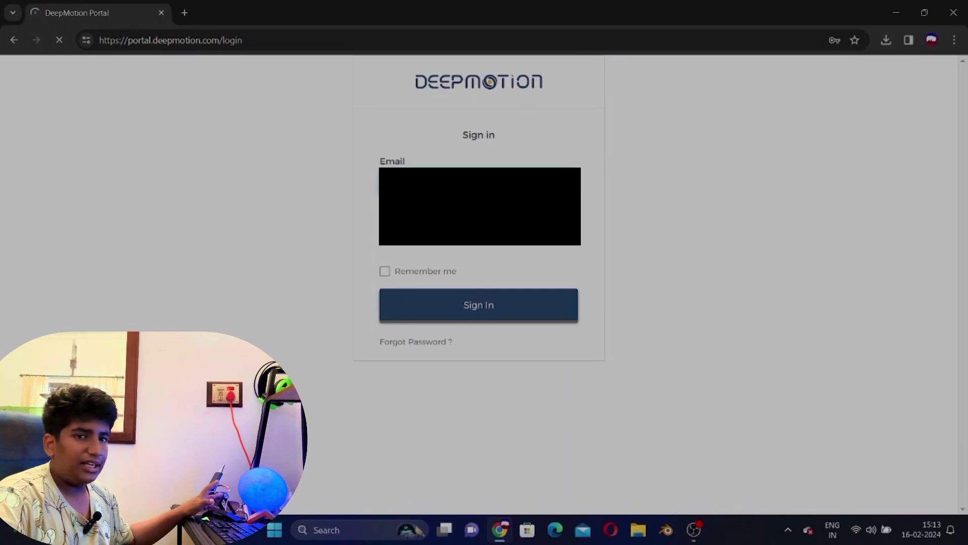
{"action": "left_click", "coordinate": [479, 182]}
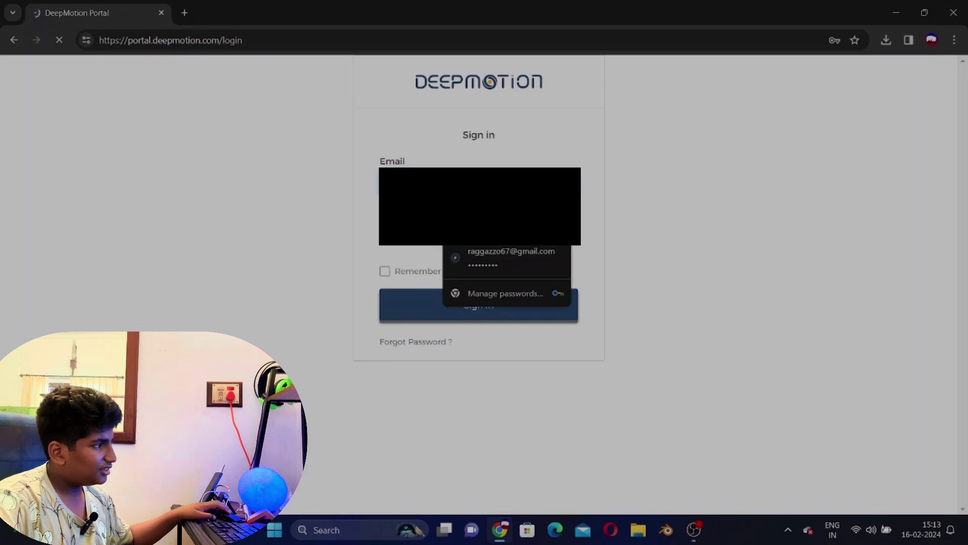
{"action": "left_click", "coordinate": [471, 259]}
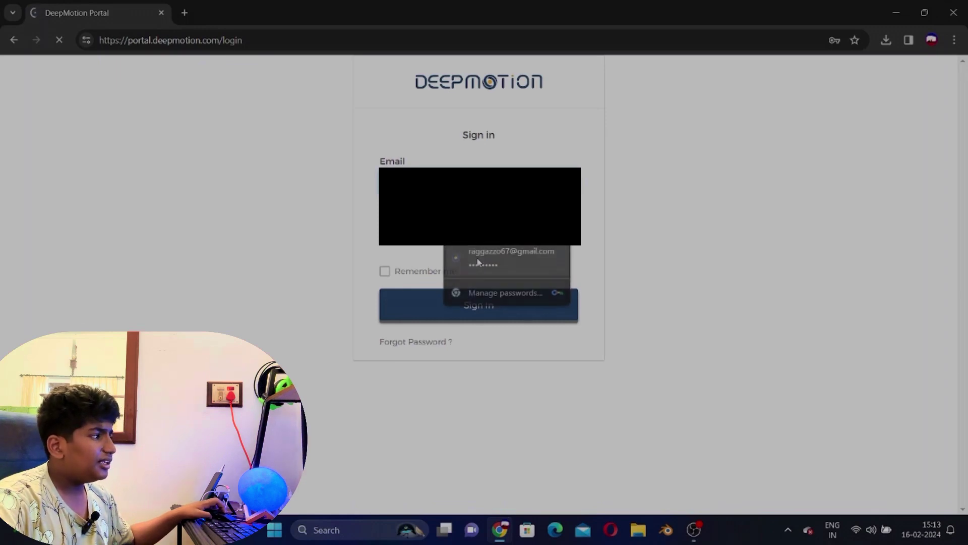
{"action": "left_click", "coordinate": [461, 306]}
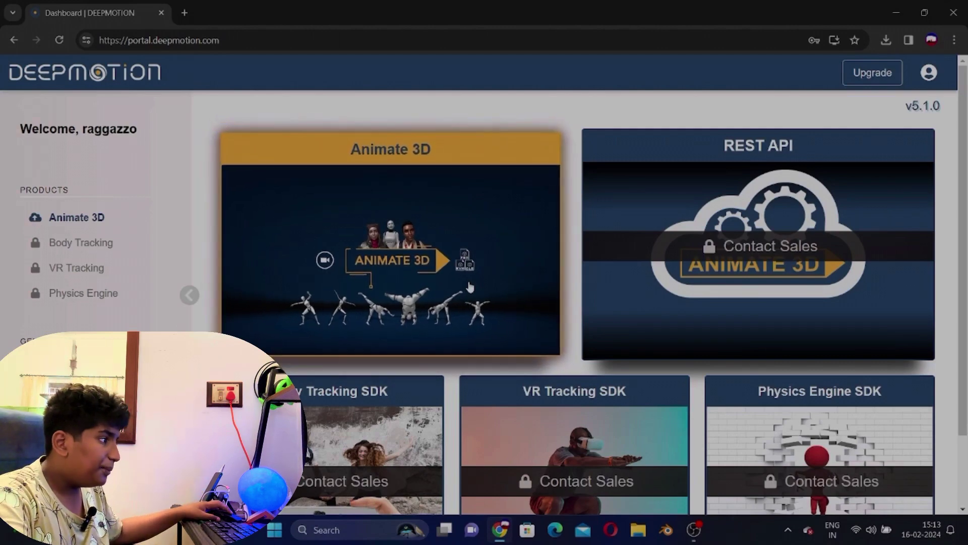
Step: Open Animate 3D from the dashboard and look over the plan overview
{"action": "left_click", "coordinate": [470, 287]}
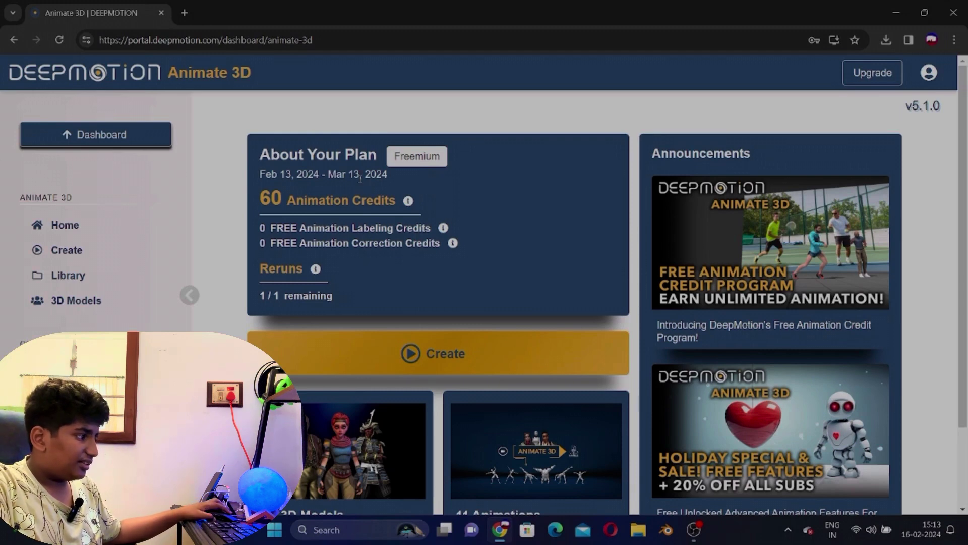
{"action": "scroll", "coordinate": [377, 358], "scroll_direction": "down", "scroll_amount": 2}
{"action": "scroll", "coordinate": [238, 299], "scroll_direction": "up", "scroll_amount": 2}
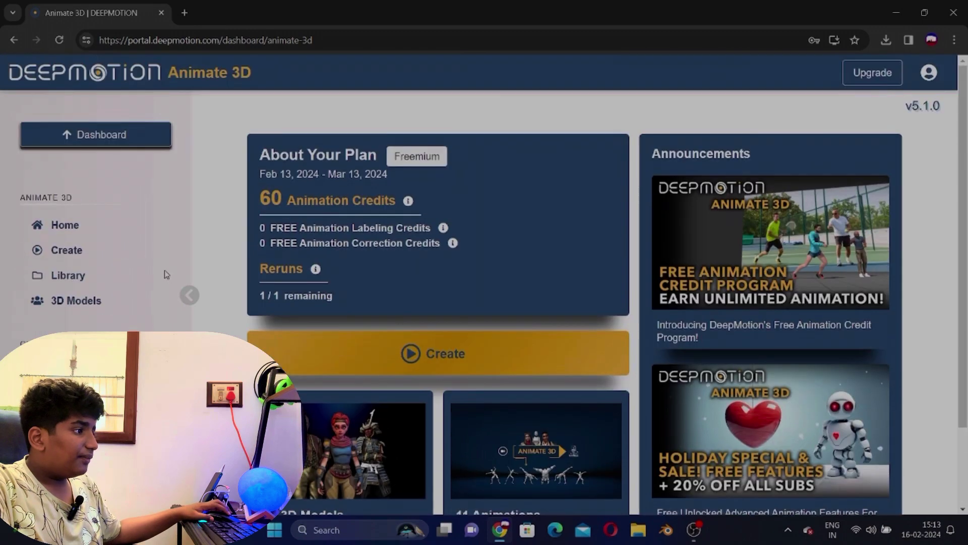
Step: Remove the custom character THALLACHI.fbx from the Animate 3D models and confirm its deletion
{"action": "left_click", "coordinate": [90, 301]}
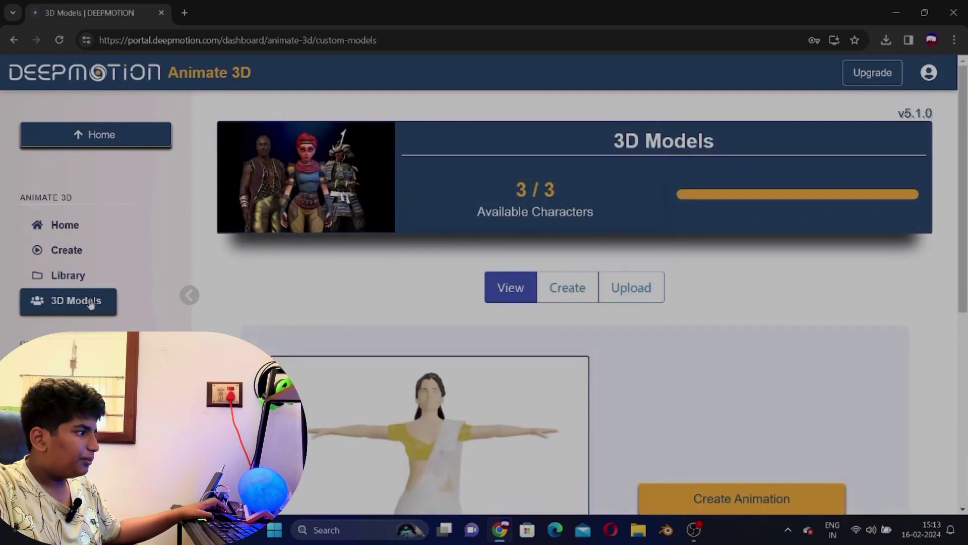
{"action": "scroll", "coordinate": [385, 389], "scroll_direction": "down", "scroll_amount": 4}
{"action": "scroll", "coordinate": [695, 389], "scroll_direction": "down", "scroll_amount": 3}
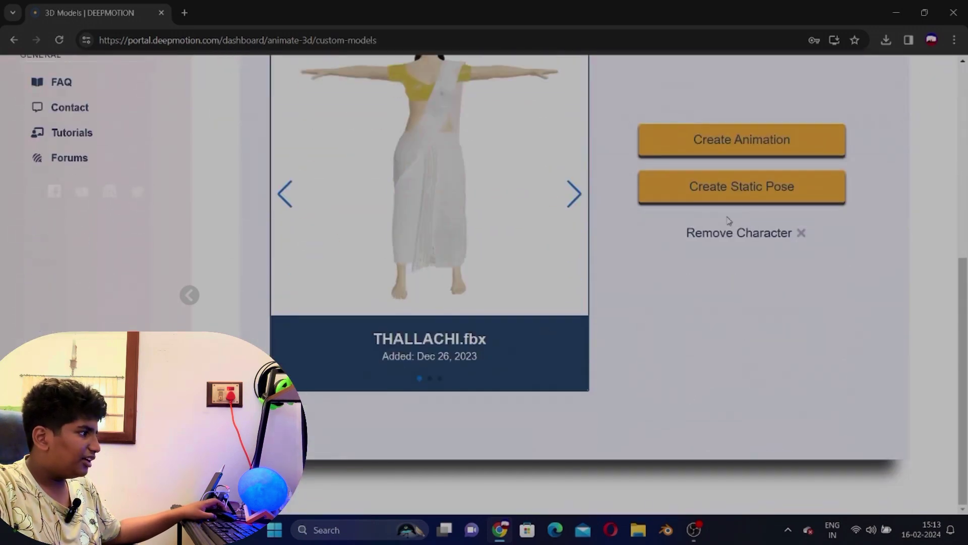
{"action": "left_click", "coordinate": [724, 234]}
{"action": "left_click", "coordinate": [640, 422]}
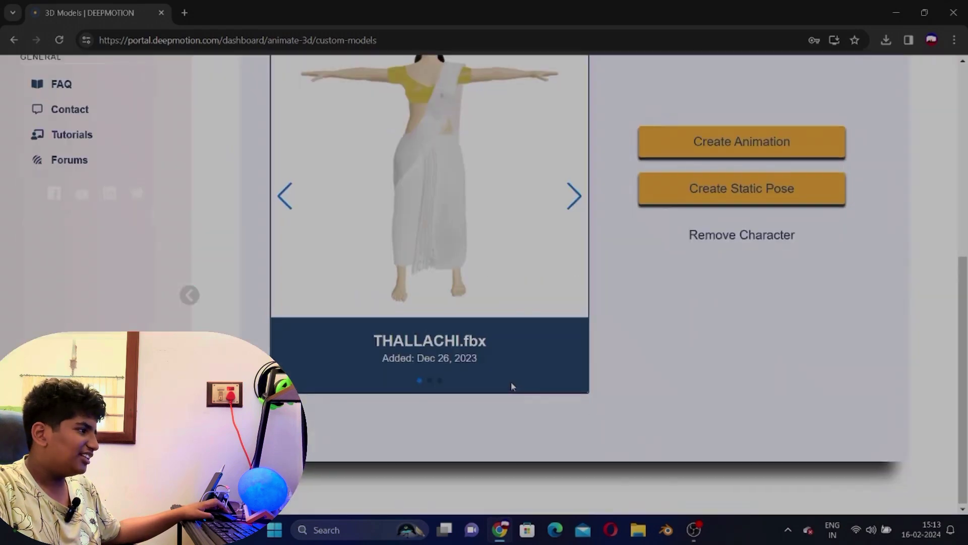
{"action": "left_click", "coordinate": [514, 351]}
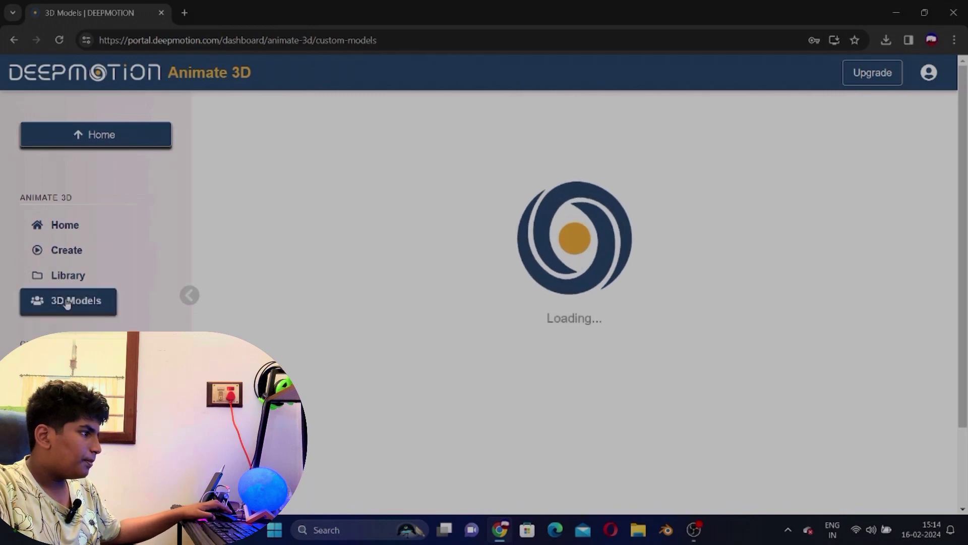
Step: Delete the Santa character T-Pose.fbx from the custom 3D models
{"action": "scroll", "coordinate": [406, 297], "scroll_direction": "down", "scroll_amount": 5}
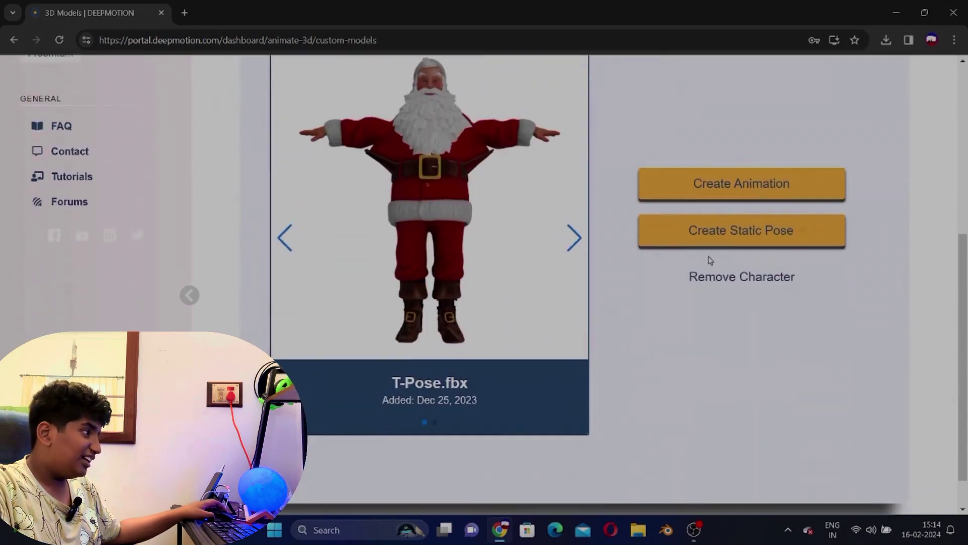
{"action": "left_click", "coordinate": [735, 277]}
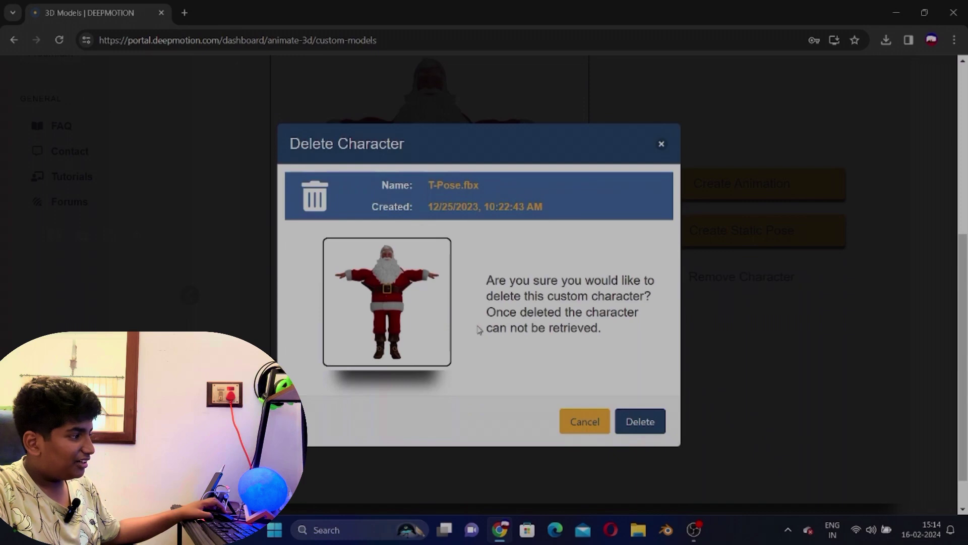
{"action": "left_click", "coordinate": [645, 419]}
{"action": "left_click", "coordinate": [569, 353]}
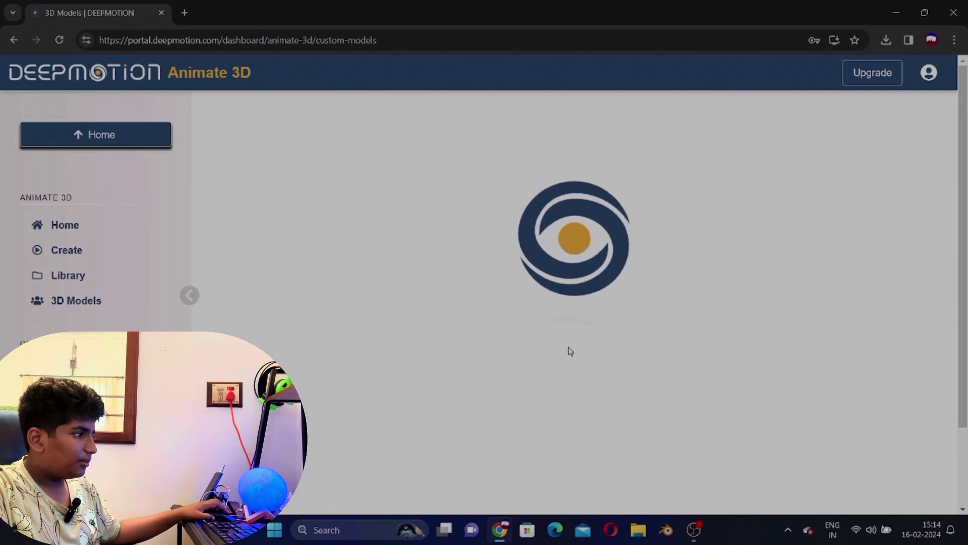
Step: Delete the remaining custom character model.fbx, the figure in the red hoodie
{"action": "scroll", "coordinate": [569, 347], "scroll_direction": "down", "scroll_amount": 5}
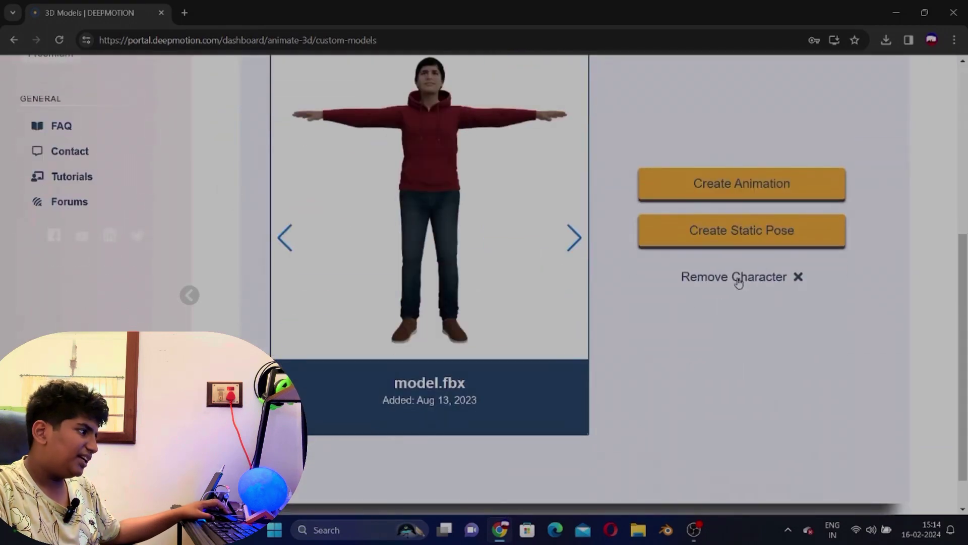
{"action": "left_click", "coordinate": [738, 279]}
{"action": "left_click", "coordinate": [642, 423]}
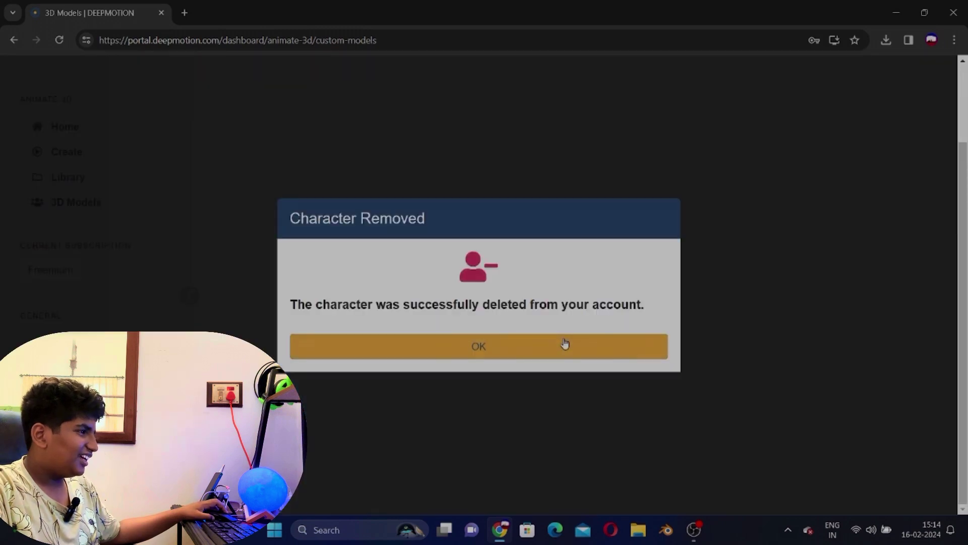
{"action": "left_click", "coordinate": [565, 342]}
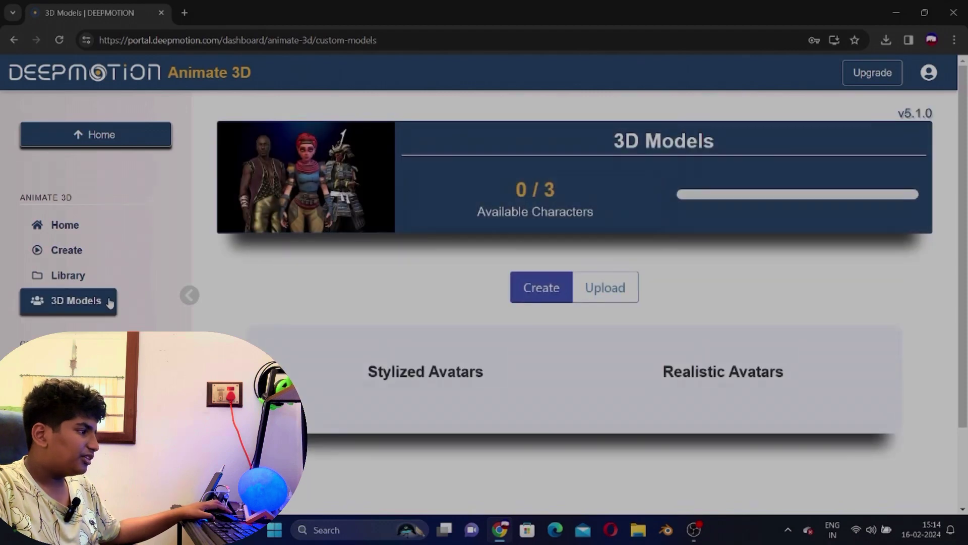
Step: Try to upload avatar (4).fbx from the Downloads folder as a custom 3D model
{"action": "scroll", "coordinate": [442, 361], "scroll_direction": "down", "scroll_amount": 3}
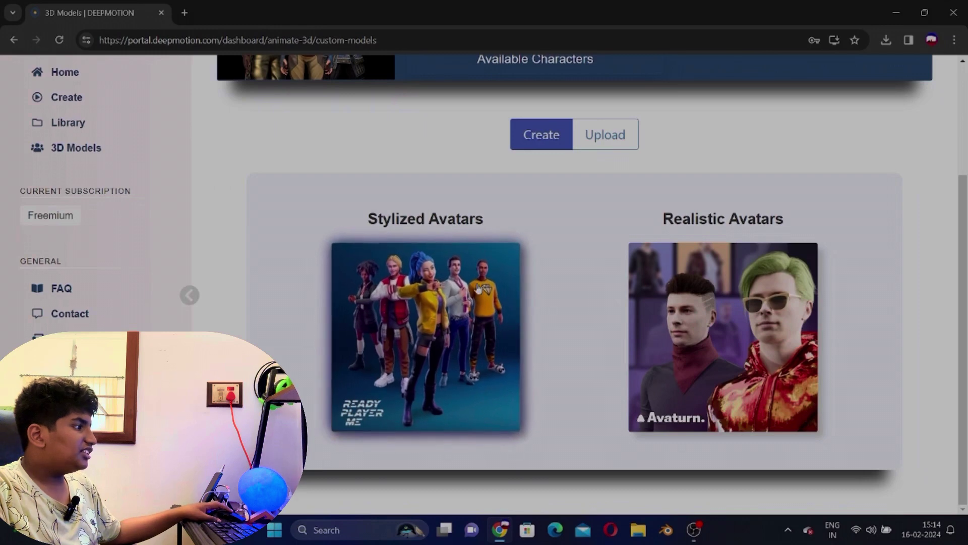
{"action": "left_click", "coordinate": [608, 137]}
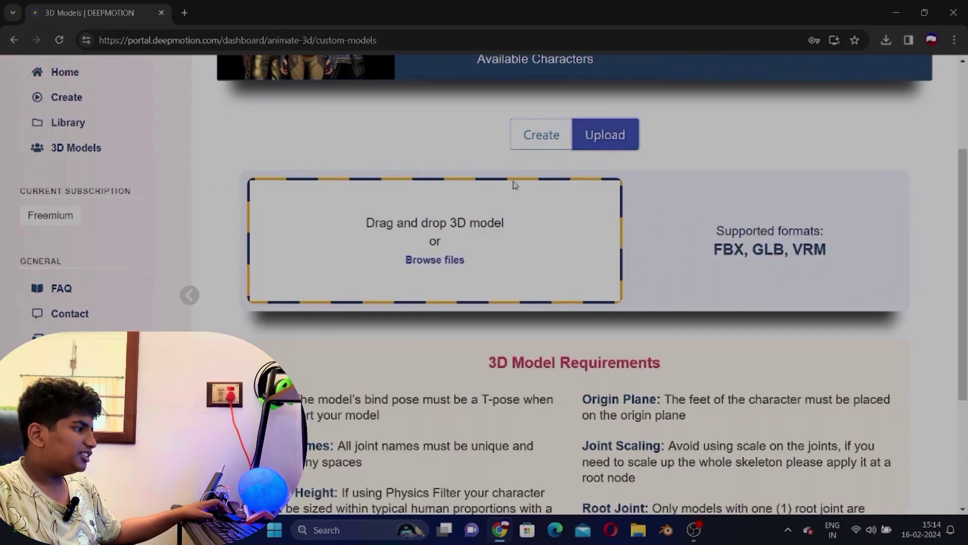
{"action": "left_click", "coordinate": [435, 259]}
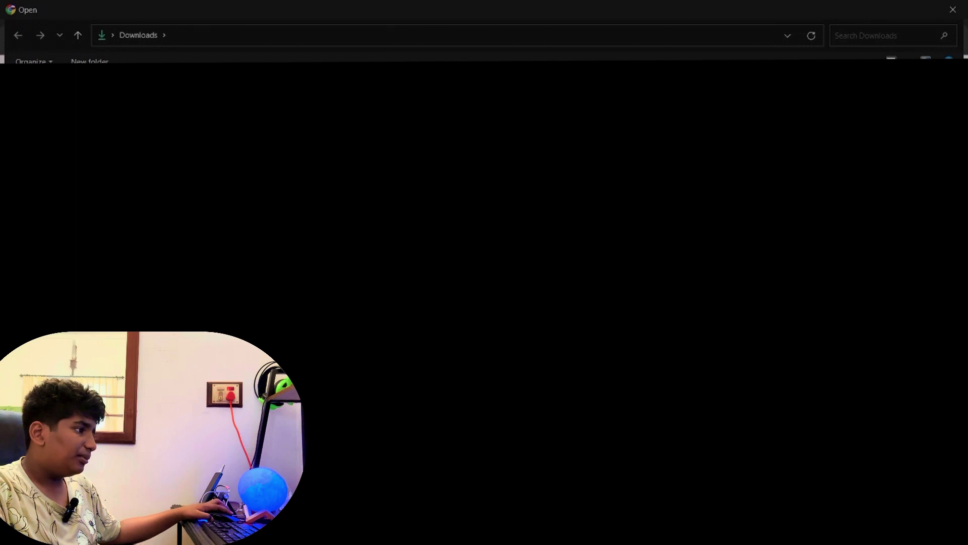
{"action": "key", "text": "Return"}
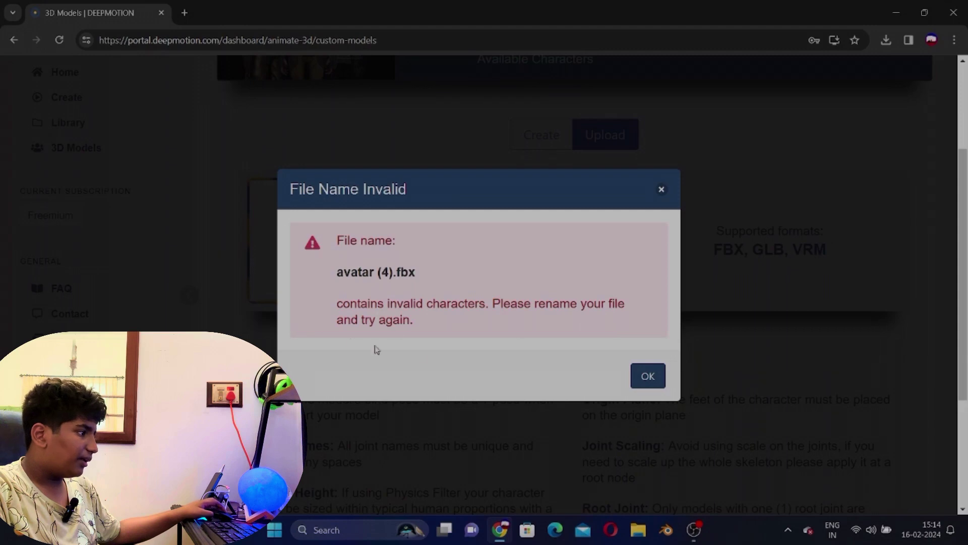
{"action": "left_click", "coordinate": [648, 376]}
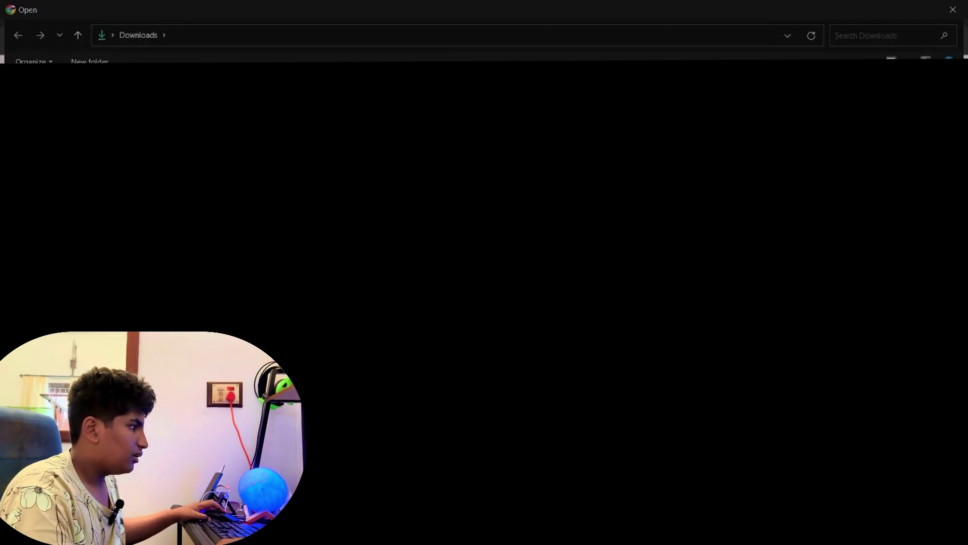
Step: Upload why.fbx from the Downloads folder as a new custom character
{"action": "key", "text": "Return"}
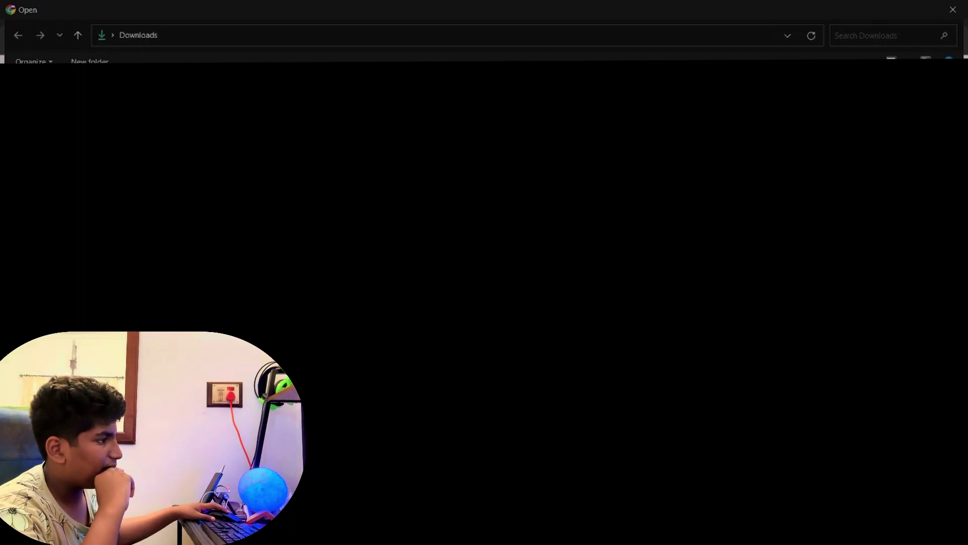
{"action": "key", "text": "Return"}
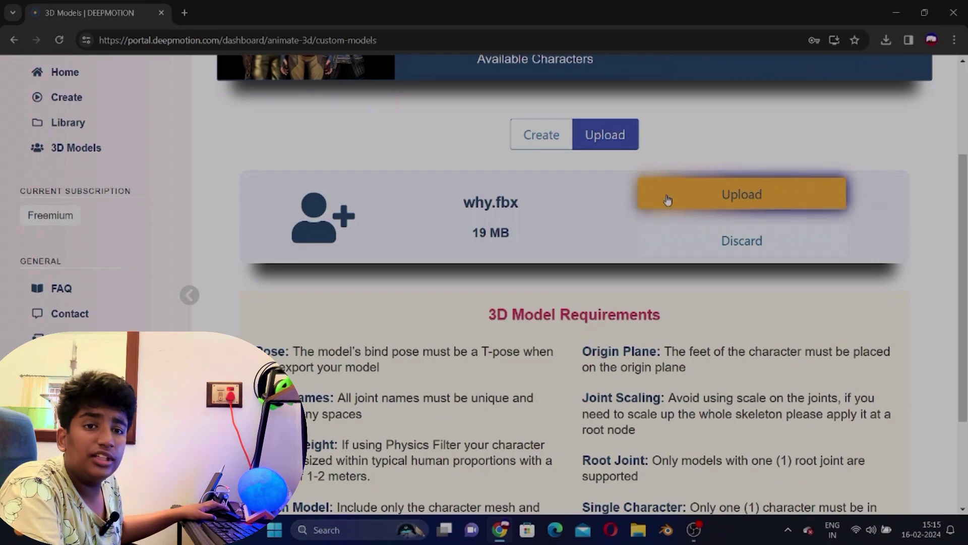
{"action": "left_click", "coordinate": [668, 201]}
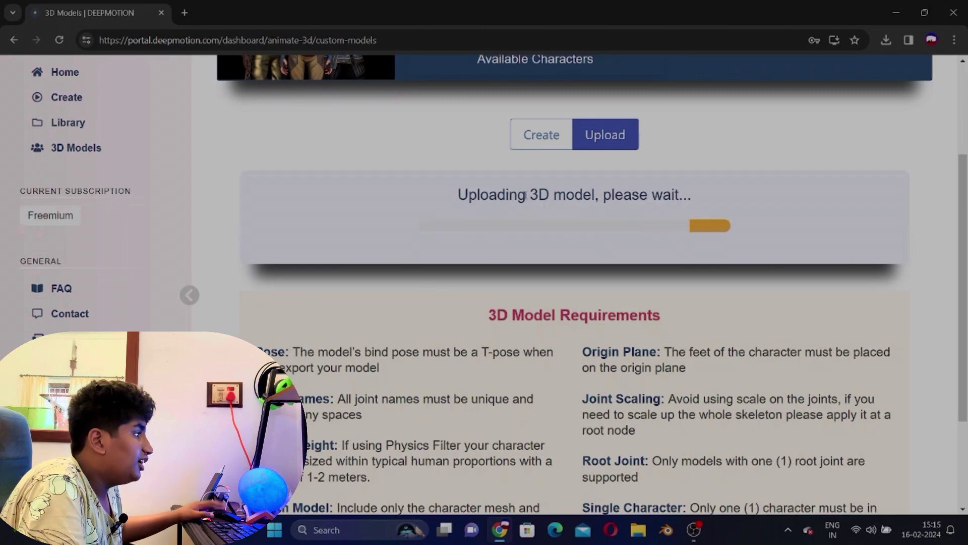
{"action": "scroll", "coordinate": [134, 237], "scroll_direction": "up", "scroll_amount": 3}
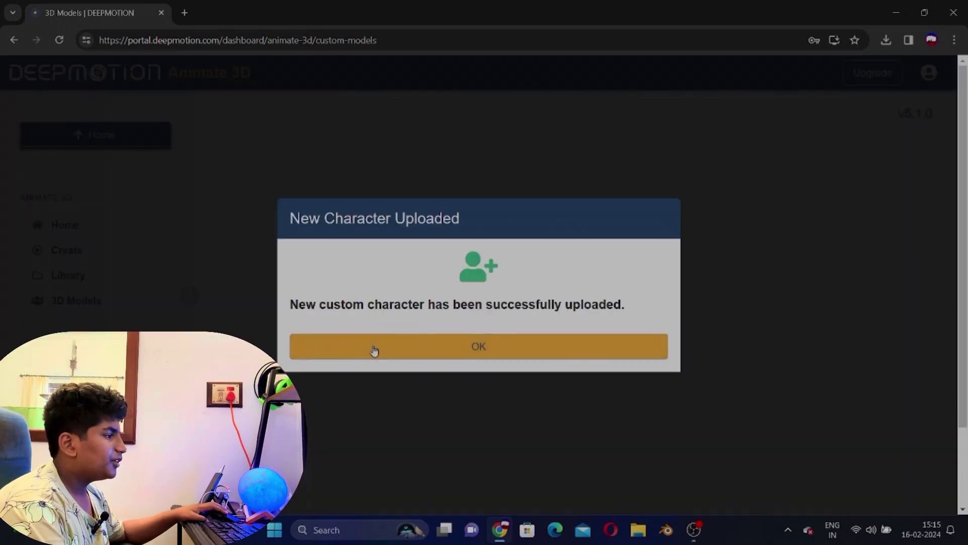
{"action": "left_click", "coordinate": [372, 348]}
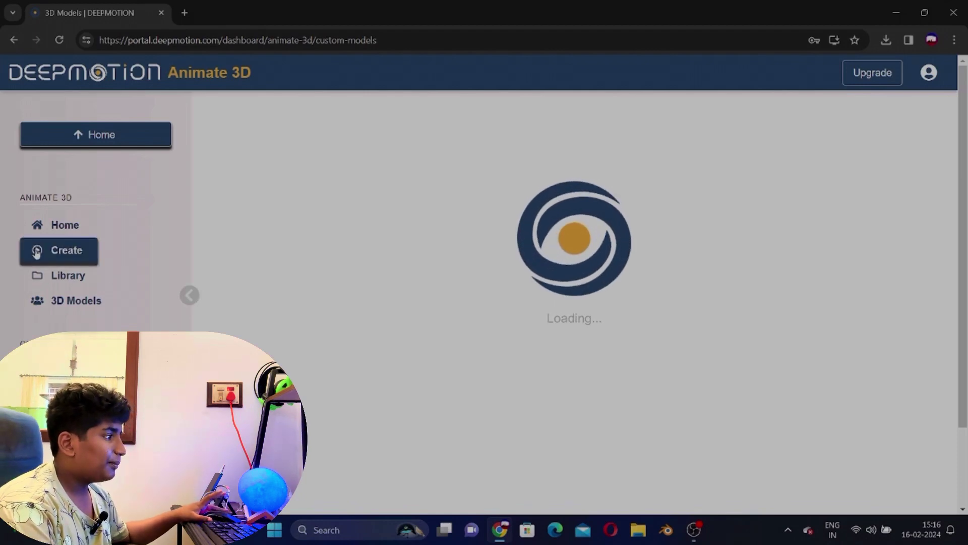
Step: Start creating an animation with the uploaded why.fbx character
{"action": "scroll", "coordinate": [389, 353], "scroll_direction": "down", "scroll_amount": 4}
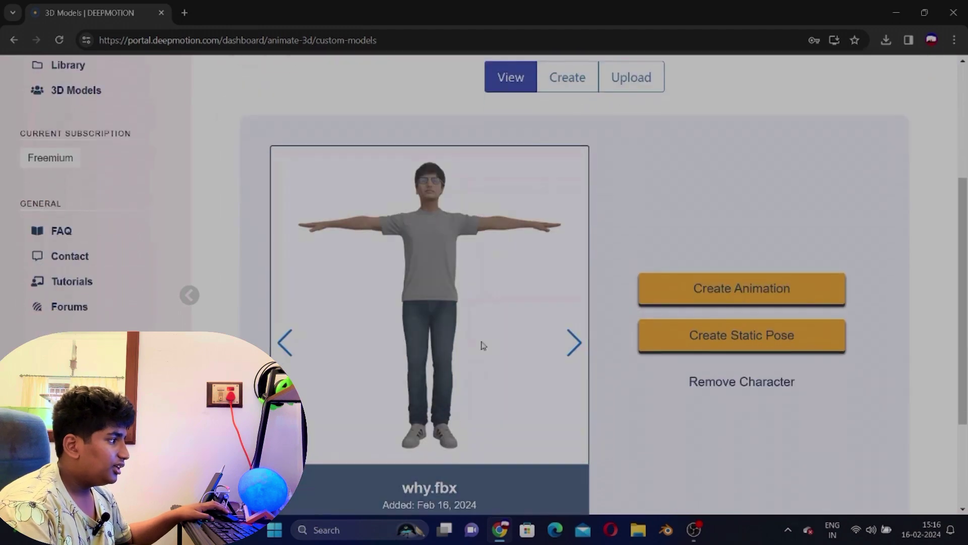
{"action": "left_click", "coordinate": [701, 295]}
{"action": "scroll", "coordinate": [436, 364], "scroll_direction": "down", "scroll_amount": 2}
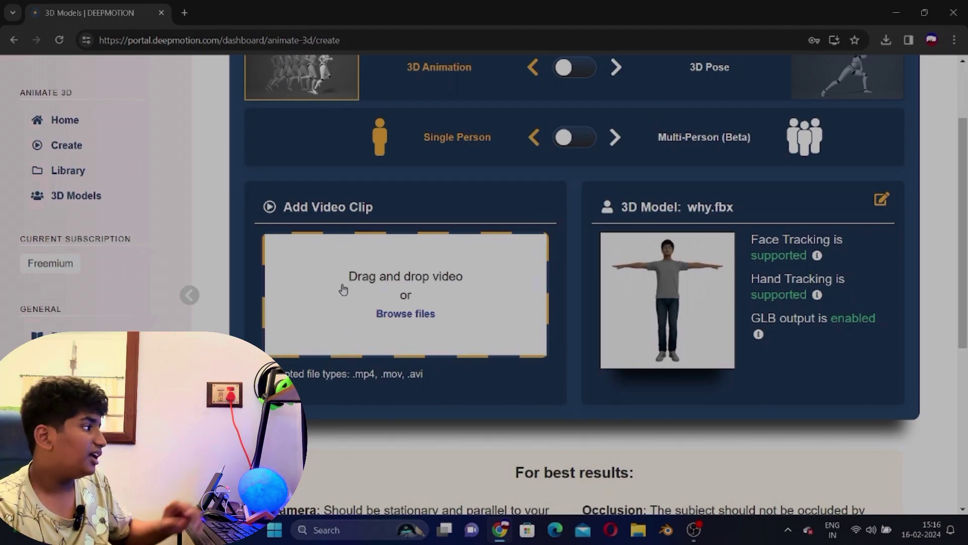
Step: Add the Clipchamp dance clip from the Downloads folder as the video and accept Untitledvideo-MadewithClipchamp(16) as its new name
{"action": "left_click", "coordinate": [378, 278]}
{"action": "scroll", "coordinate": [278, 287], "scroll_direction": "down", "scroll_amount": 2}
{"action": "scroll", "coordinate": [277, 286], "scroll_direction": "up", "scroll_amount": 2}
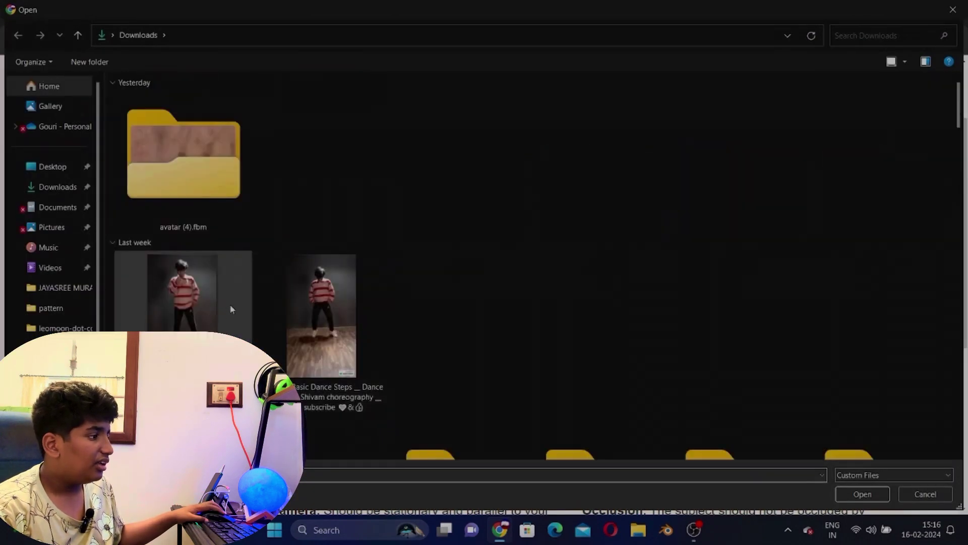
{"action": "double_click", "coordinate": [199, 320]}
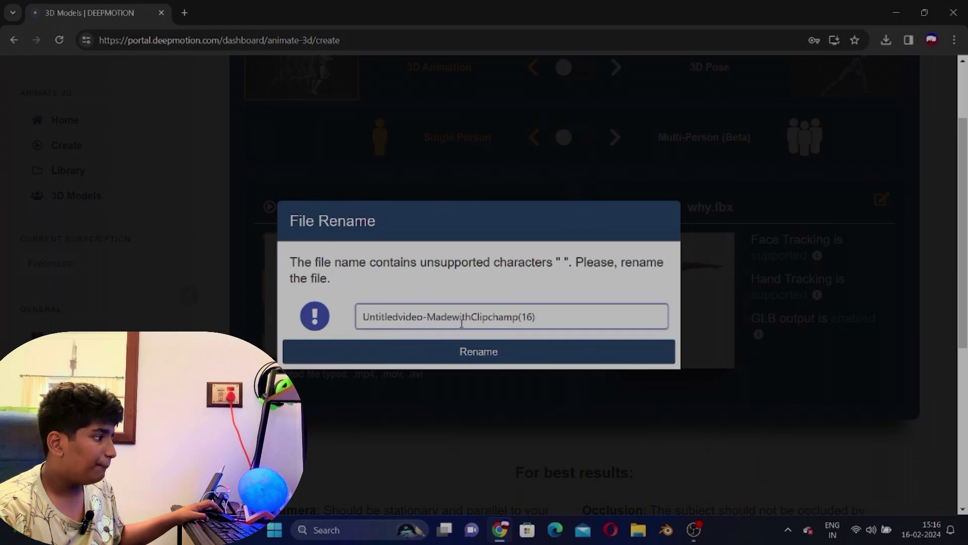
{"action": "left_click", "coordinate": [468, 351]}
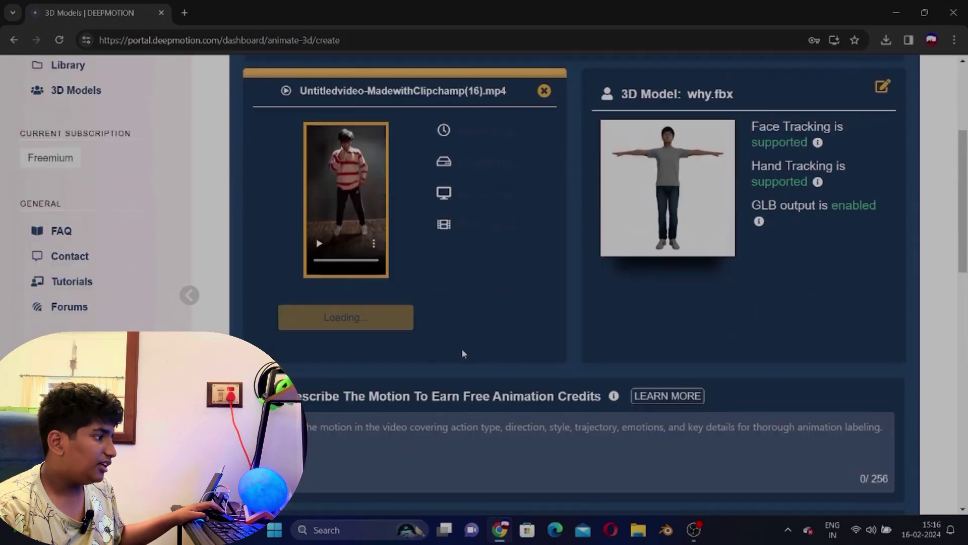
Step: Enter "dancing" as the motion description for the video clip
{"action": "scroll", "coordinate": [463, 353], "scroll_direction": "down", "scroll_amount": 2}
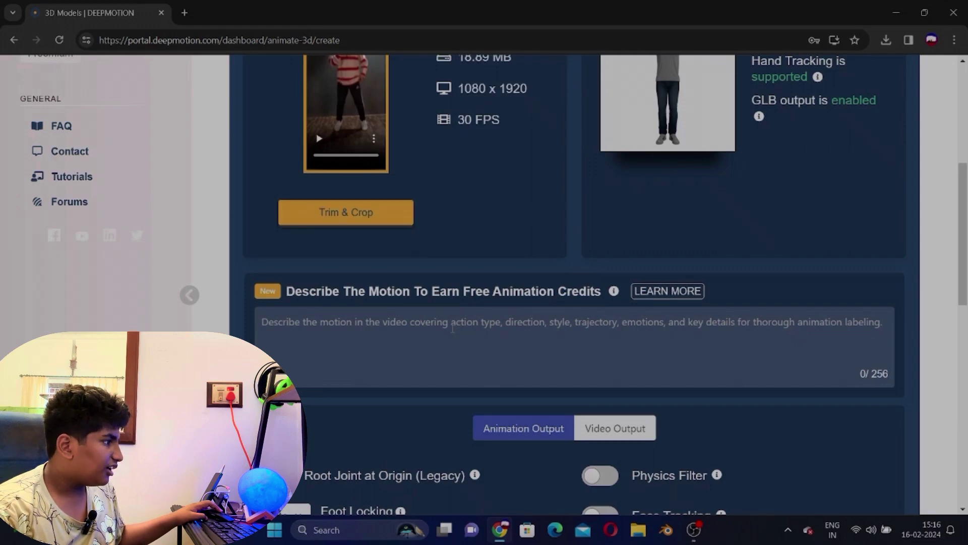
{"action": "left_click", "coordinate": [450, 331]}
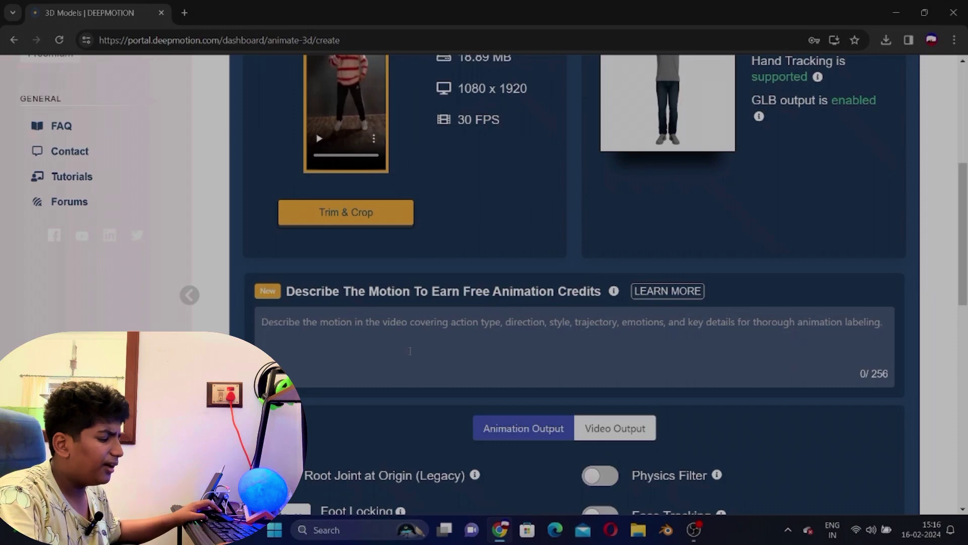
{"action": "type", "text": "d"}
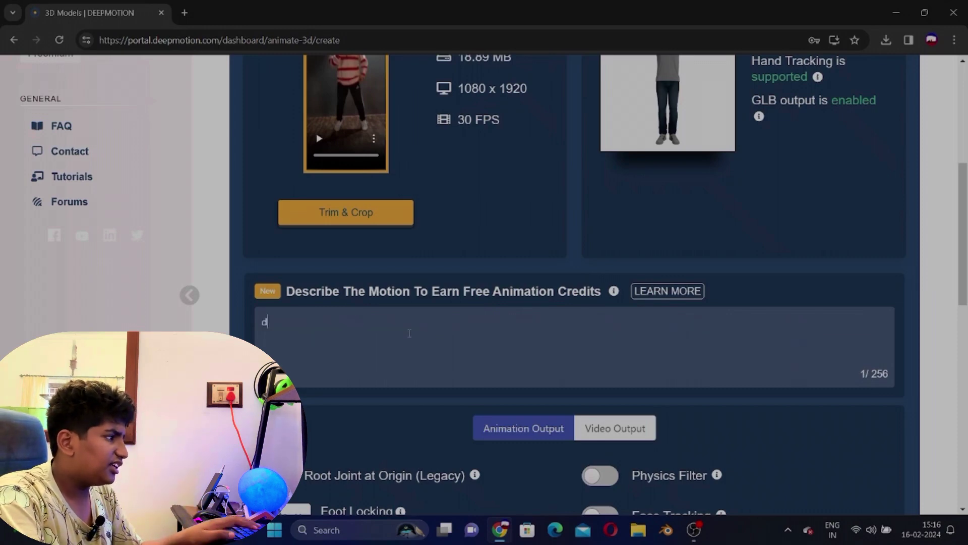
{"action": "type", "text": "s"}
{"action": "key", "text": "BackSpace"}
{"action": "type", "text": "ancing "}
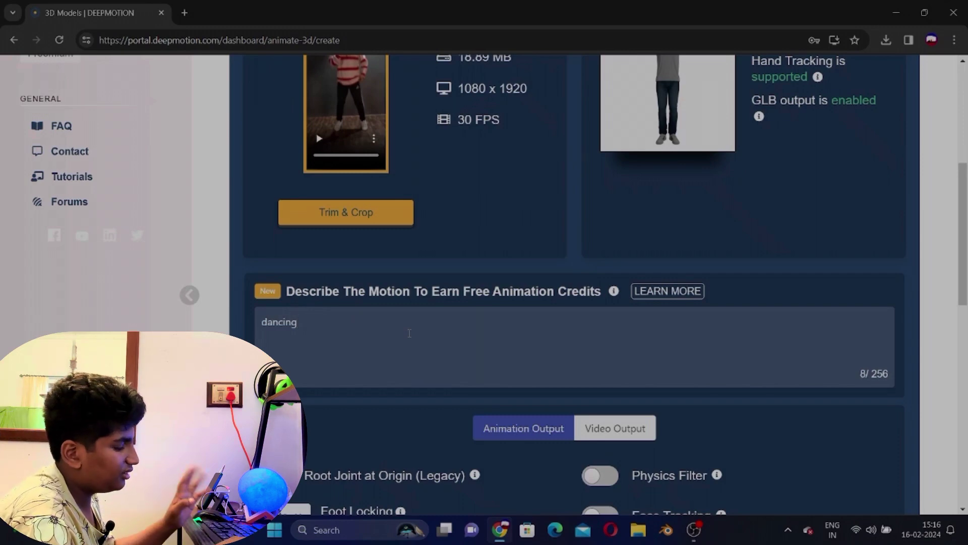
{"action": "type", "text": ", "}
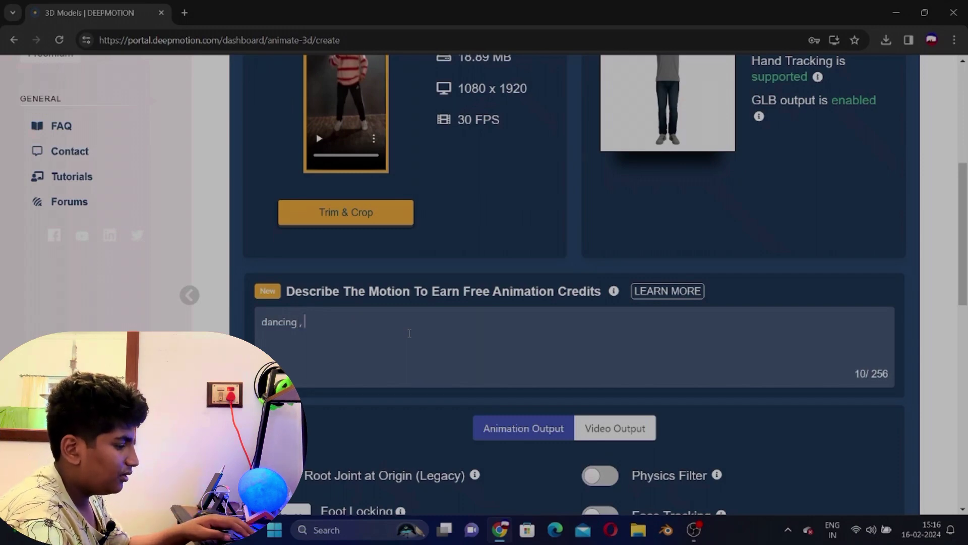
{"action": "type", "text": "with"}
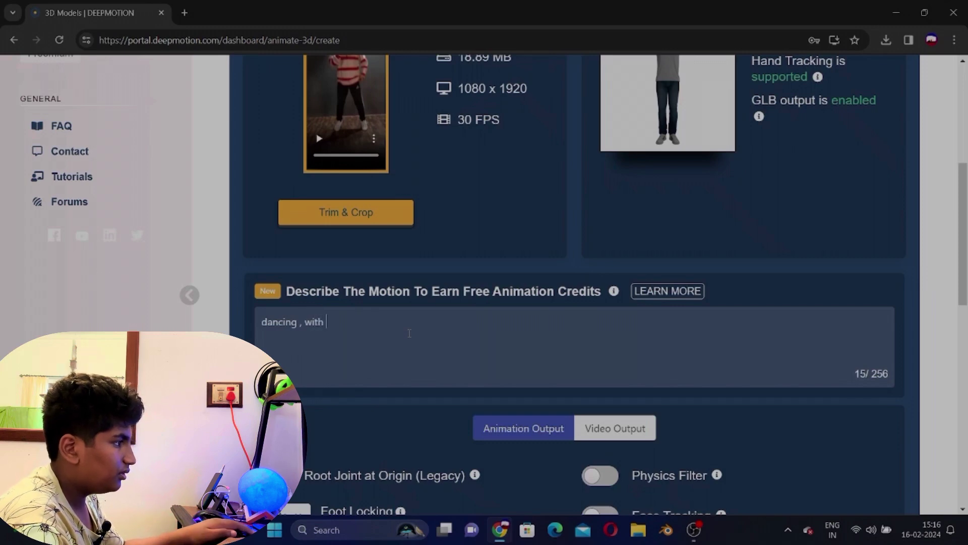
{"action": "key", "text": "BackSpace"}
{"action": "key", "text": "BackSpace"}
{"action": "key", "text": "BackSpace"}
{"action": "key", "text": "BackSpace"}
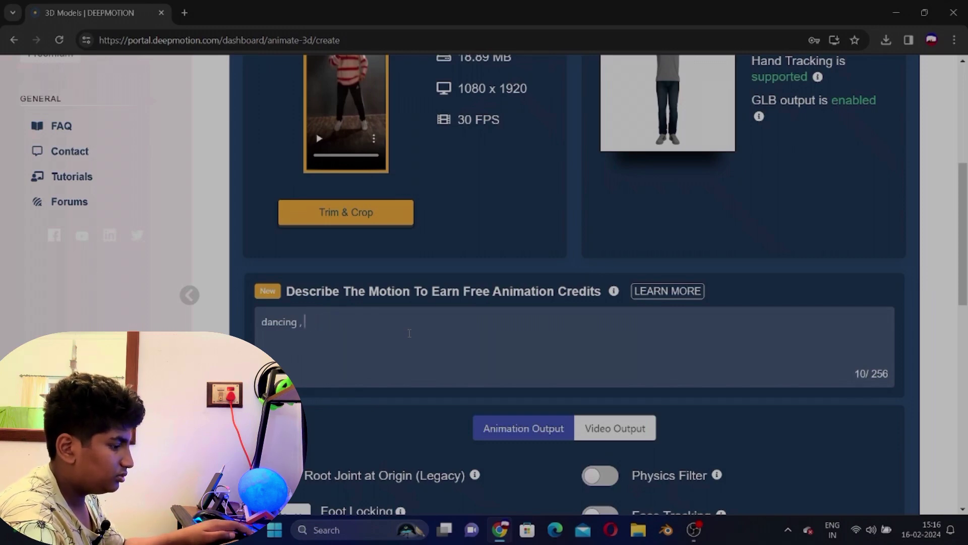
{"action": "type", "text": "st"}
{"action": "key", "text": "BackSpace"}
{"action": "key", "text": "BackSpace"}
{"action": "key", "text": "BackSpace"}
{"action": "key", "text": "BackSpace"}
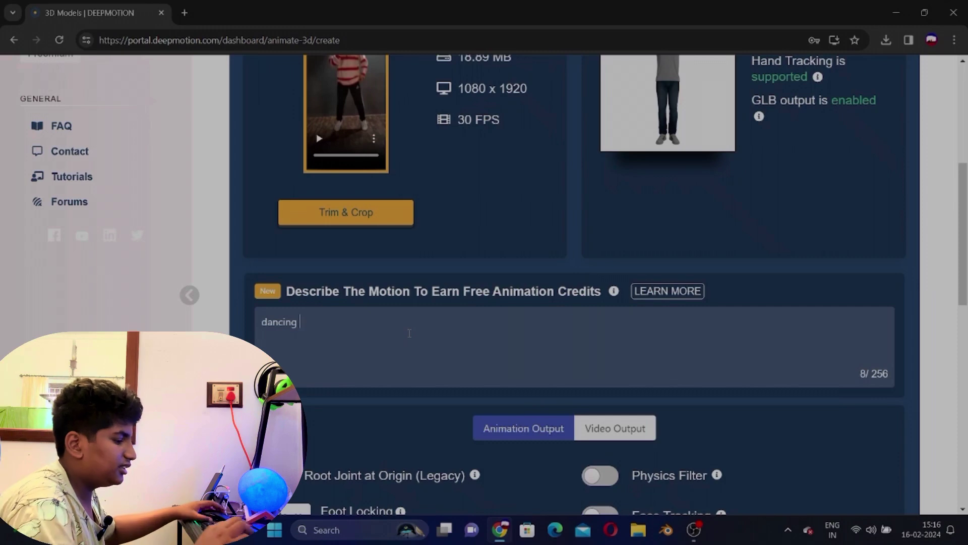
{"action": "key", "text": "BackSpace"}
Step: Set Foot Locking to Always in the animation output settings
{"action": "scroll", "coordinate": [353, 327], "scroll_direction": "down", "scroll_amount": 4}
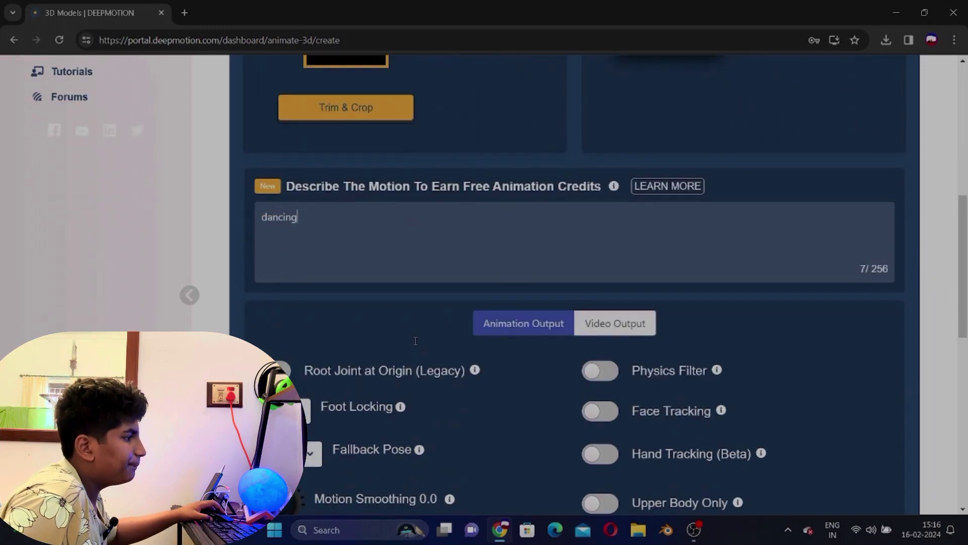
{"action": "left_click", "coordinate": [299, 306]}
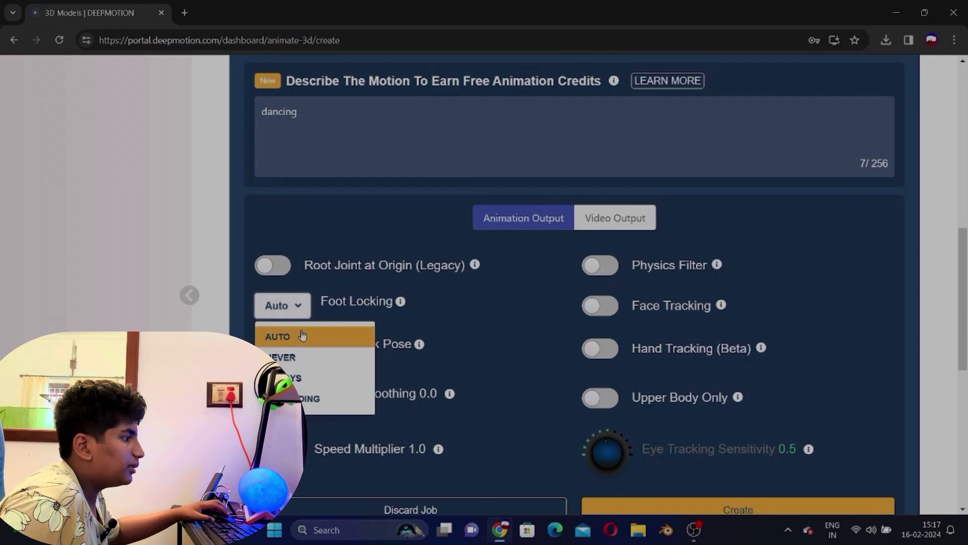
{"action": "left_click", "coordinate": [303, 337]}
{"action": "left_click", "coordinate": [299, 306]}
{"action": "left_click", "coordinate": [317, 376]}
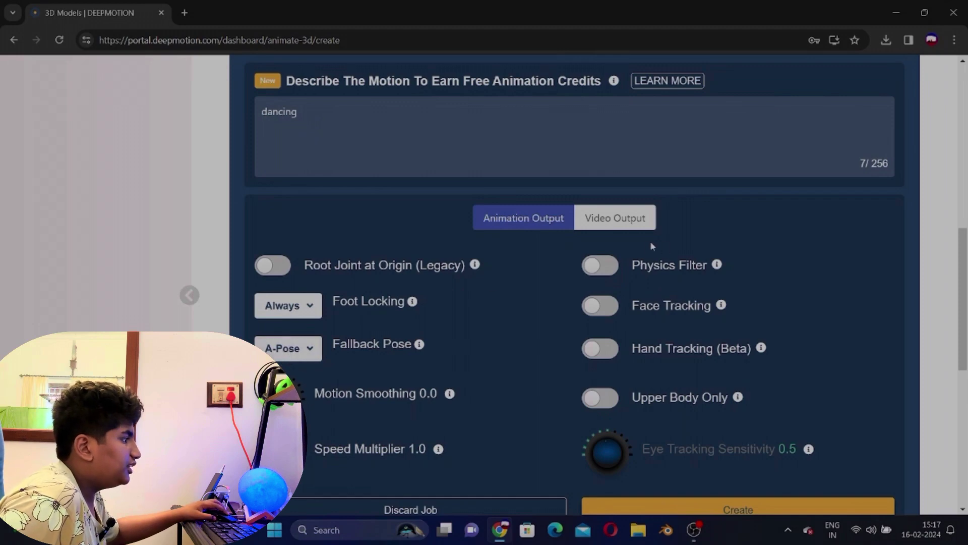
Step: Enable Physics Filter, Face Tracking and Hand Tracking for the animation, leaving Upper Body Only off
{"action": "left_click", "coordinate": [611, 269]}
{"action": "left_click", "coordinate": [603, 306]}
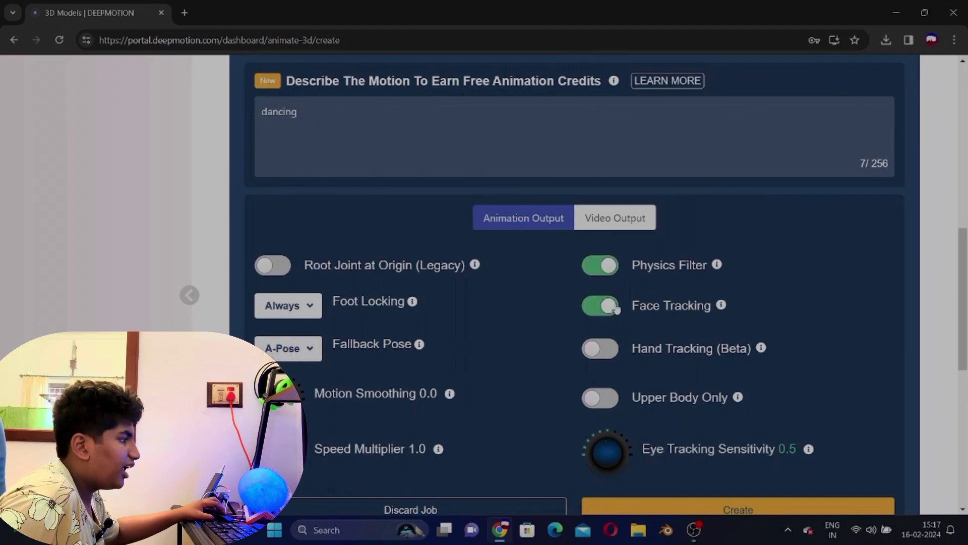
{"action": "left_click", "coordinate": [602, 349]}
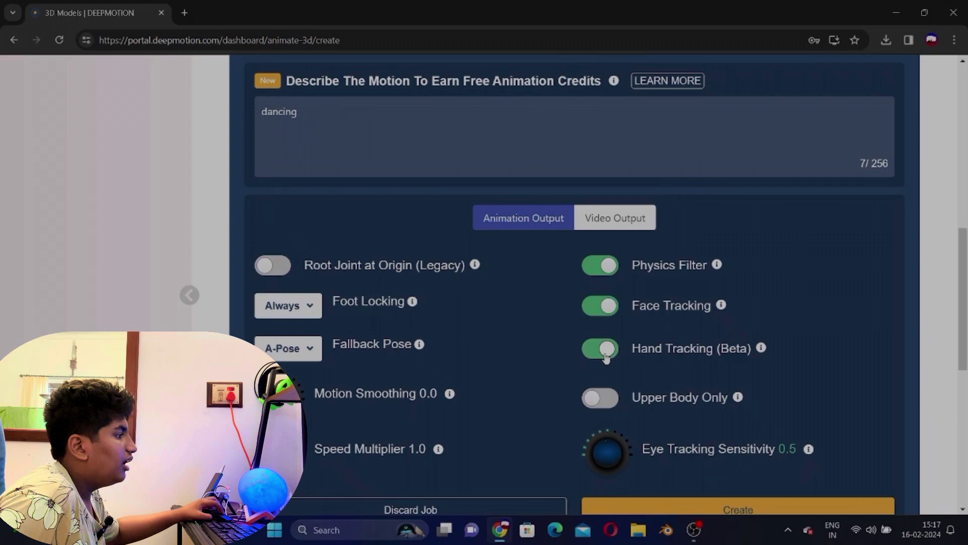
{"action": "left_click", "coordinate": [605, 396]}
{"action": "scroll", "coordinate": [607, 390], "scroll_direction": "down", "scroll_amount": 2}
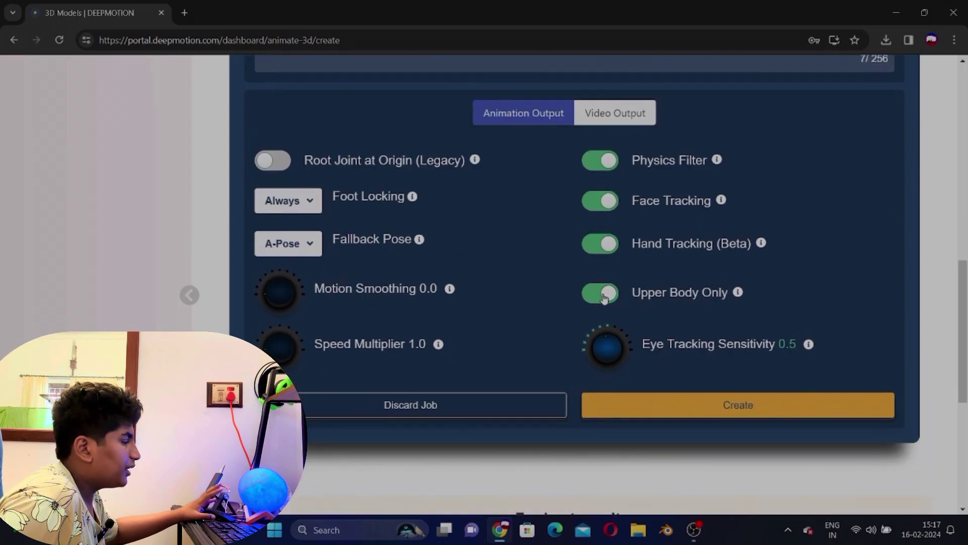
{"action": "left_click", "coordinate": [593, 292]}
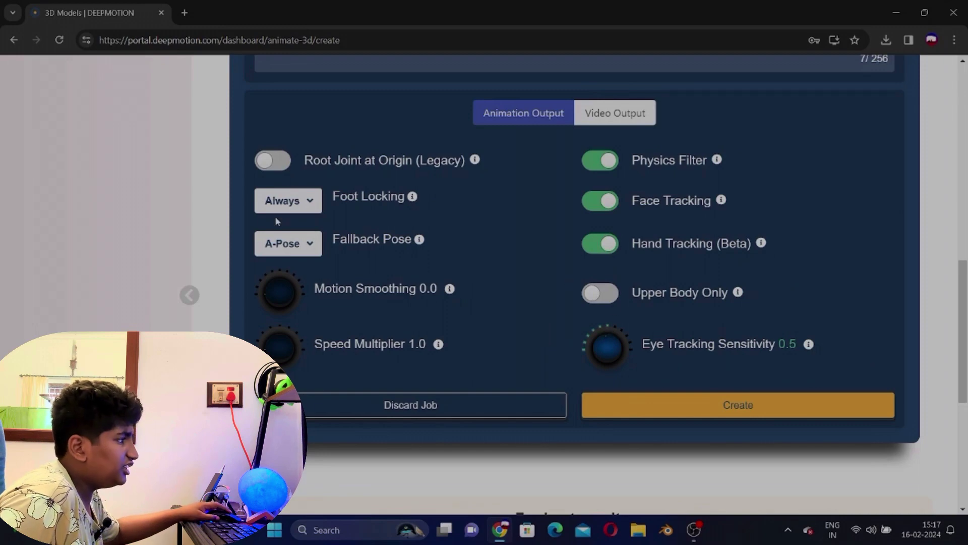
Step: Try out the MP4 output option in the video output settings and turn it off again
{"action": "left_click", "coordinate": [624, 113]}
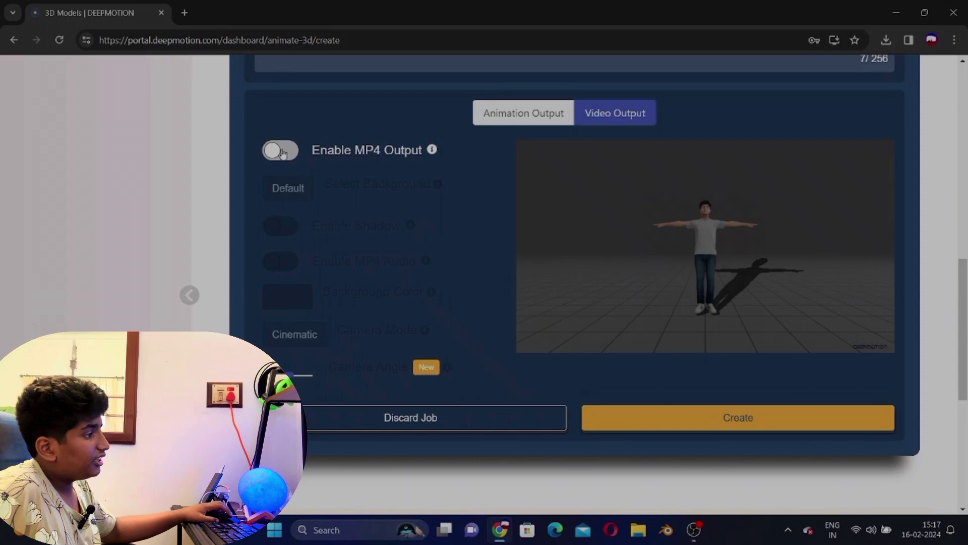
{"action": "left_click", "coordinate": [282, 152]}
{"action": "left_click", "coordinate": [283, 152]}
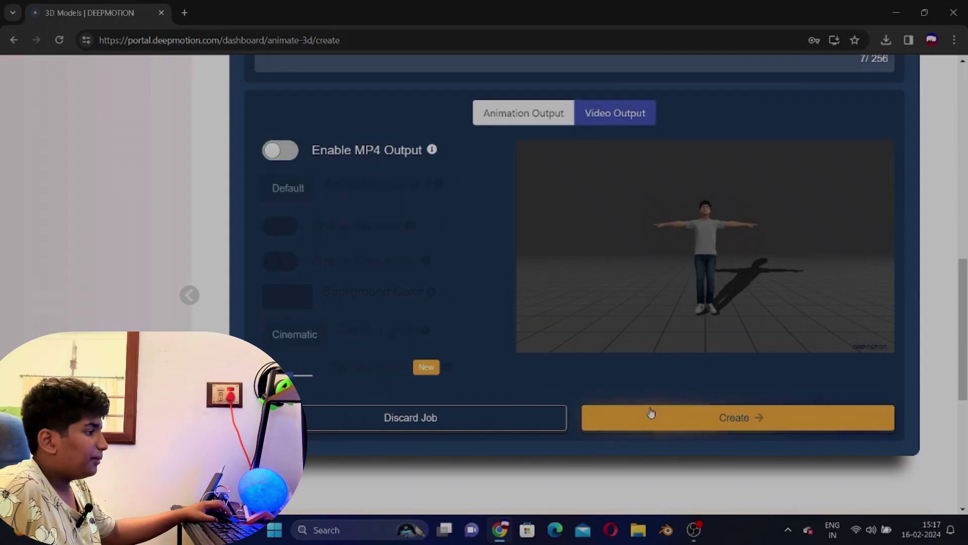
{"action": "left_click", "coordinate": [280, 151]}
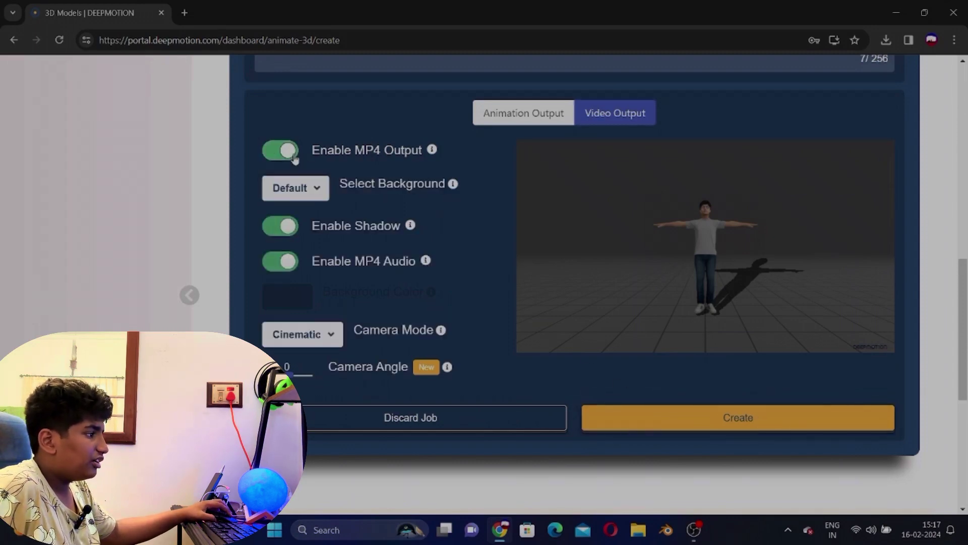
{"action": "scroll", "coordinate": [314, 230], "scroll_direction": "down", "scroll_amount": 3}
{"action": "scroll", "coordinate": [316, 222], "scroll_direction": "up", "scroll_amount": 2}
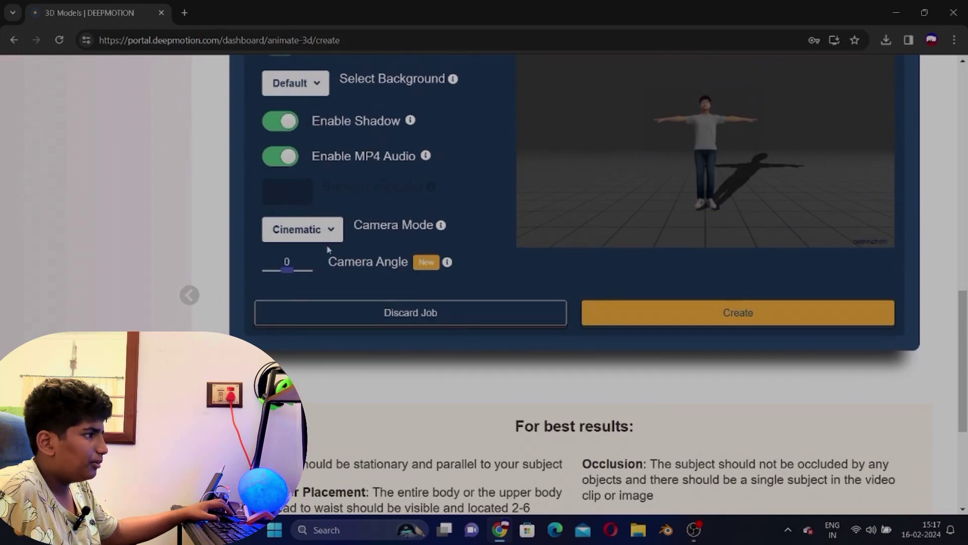
{"action": "scroll", "coordinate": [326, 244], "scroll_direction": "up", "scroll_amount": 4}
{"action": "left_click", "coordinate": [280, 255]}
Step: Submit the animation for creation, review its credit use and settings in the confirmation, and start the job
{"action": "scroll", "coordinate": [344, 262], "scroll_direction": "down", "scroll_amount": 4}
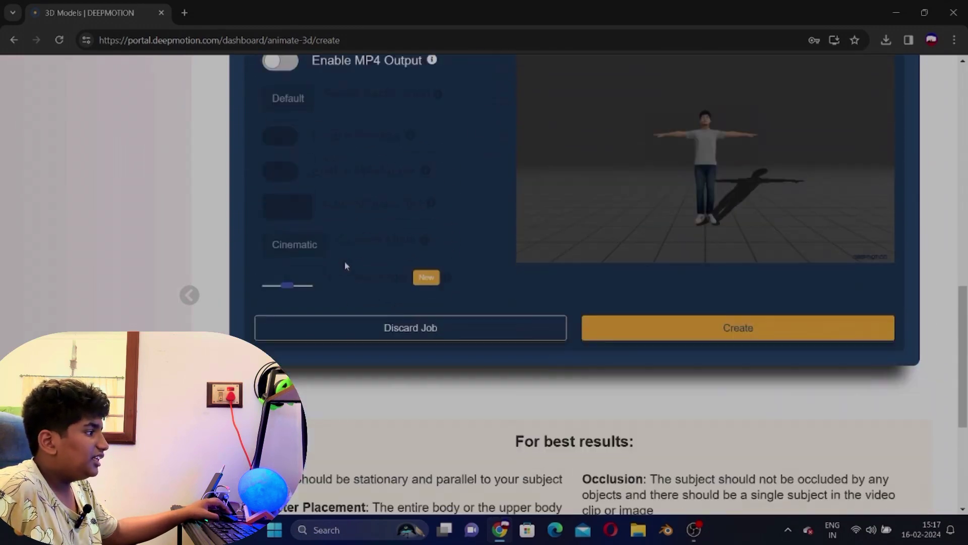
{"action": "left_click", "coordinate": [620, 314]}
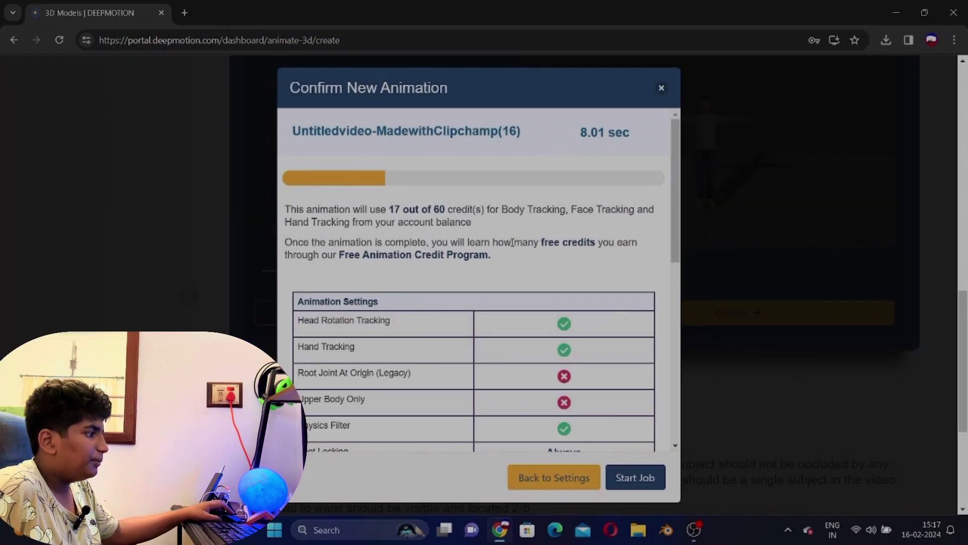
{"action": "scroll", "coordinate": [525, 230], "scroll_direction": "down", "scroll_amount": 3}
{"action": "scroll", "coordinate": [522, 225], "scroll_direction": "up", "scroll_amount": 3}
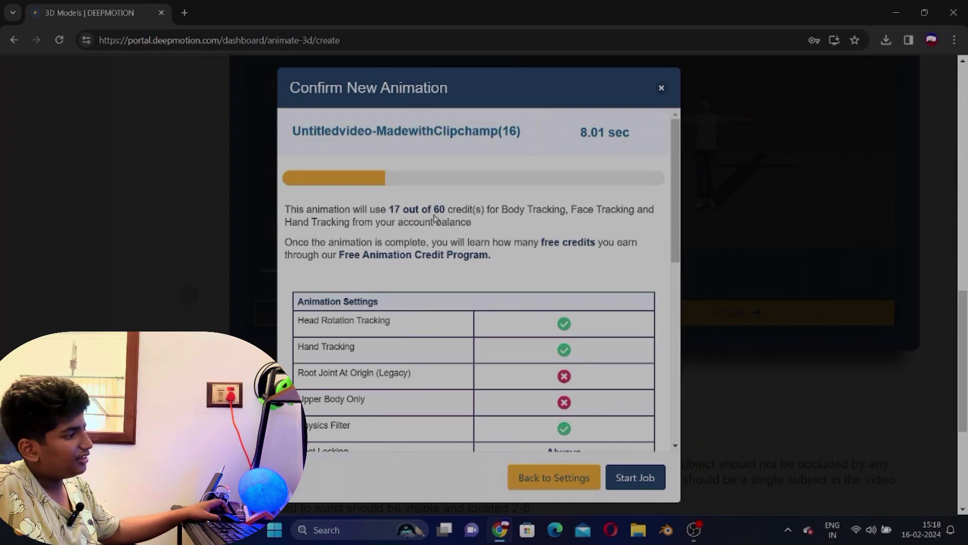
{"action": "scroll", "coordinate": [469, 277], "scroll_direction": "down", "scroll_amount": 8}
{"action": "scroll", "coordinate": [469, 276], "scroll_direction": "up", "scroll_amount": 6}
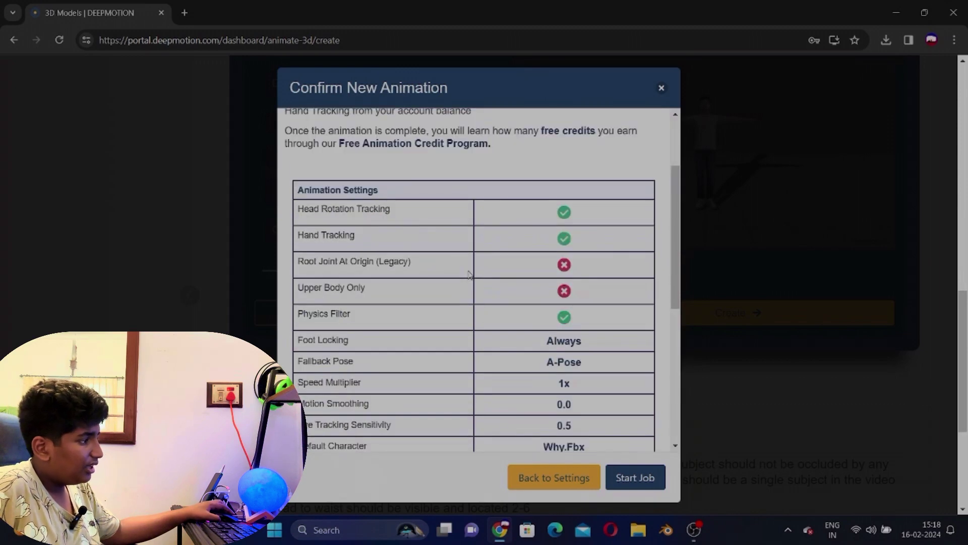
{"action": "scroll", "coordinate": [470, 275], "scroll_direction": "up", "scroll_amount": 3}
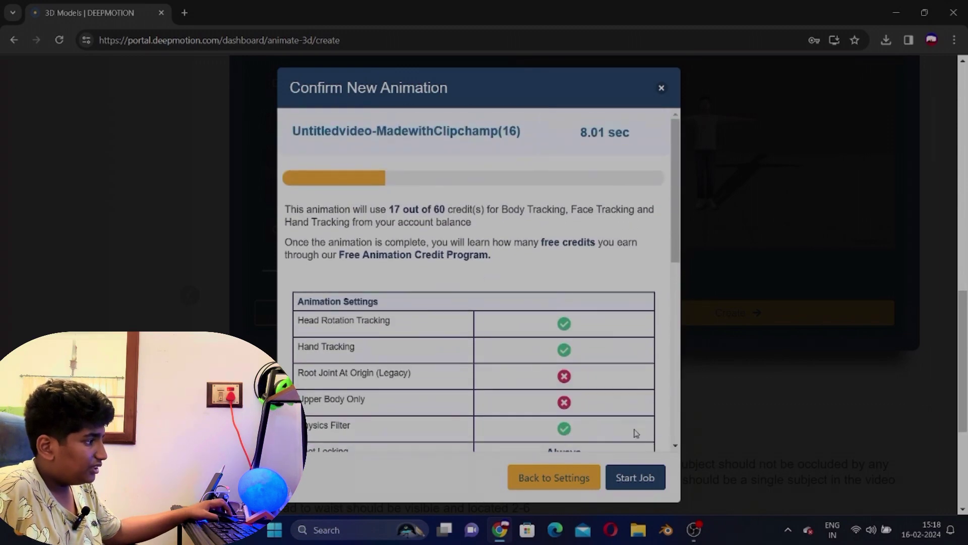
{"action": "left_click", "coordinate": [656, 467]}
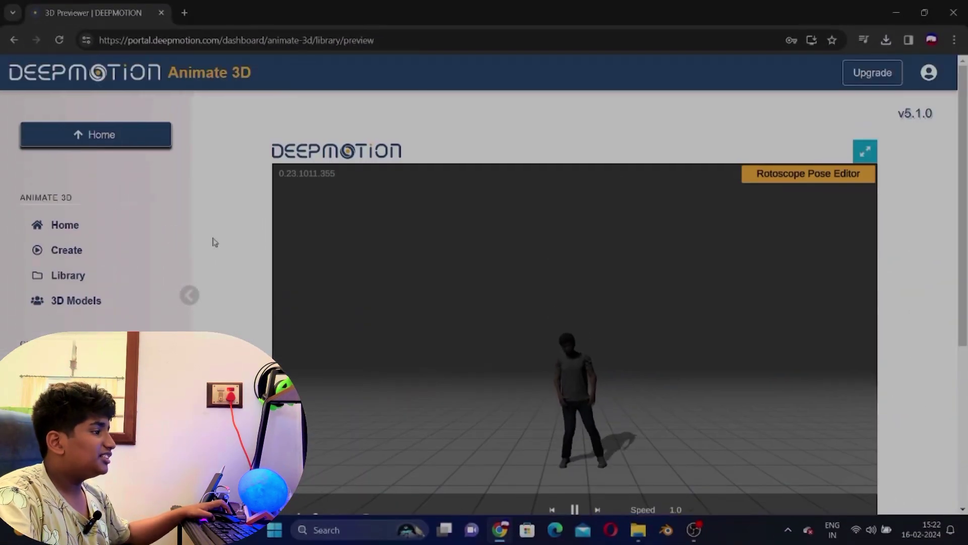
Step: Examine the generated animation in the previewer with the source video shown behind the character, including a closer view of the character
{"action": "scroll", "coordinate": [215, 242], "scroll_direction": "down", "scroll_amount": 4}
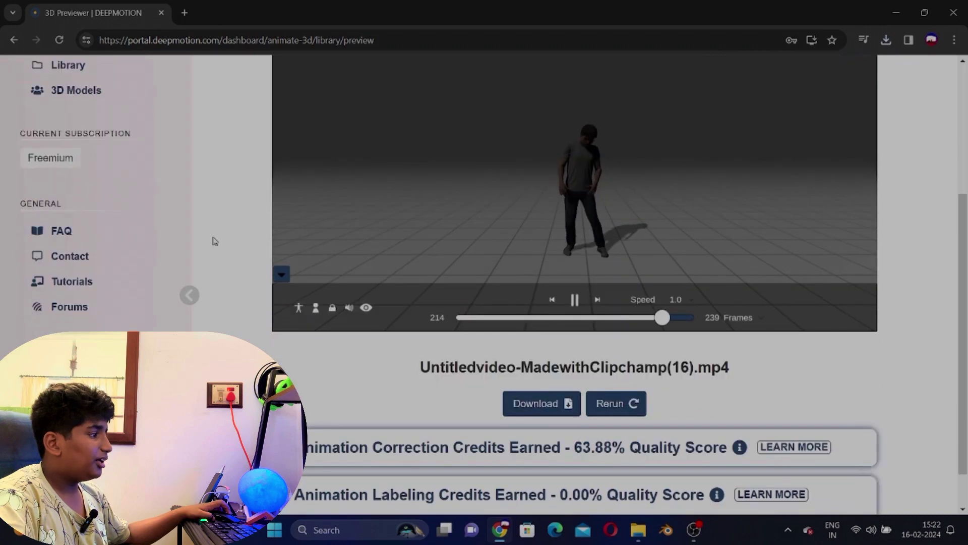
{"action": "left_click", "coordinate": [367, 307]}
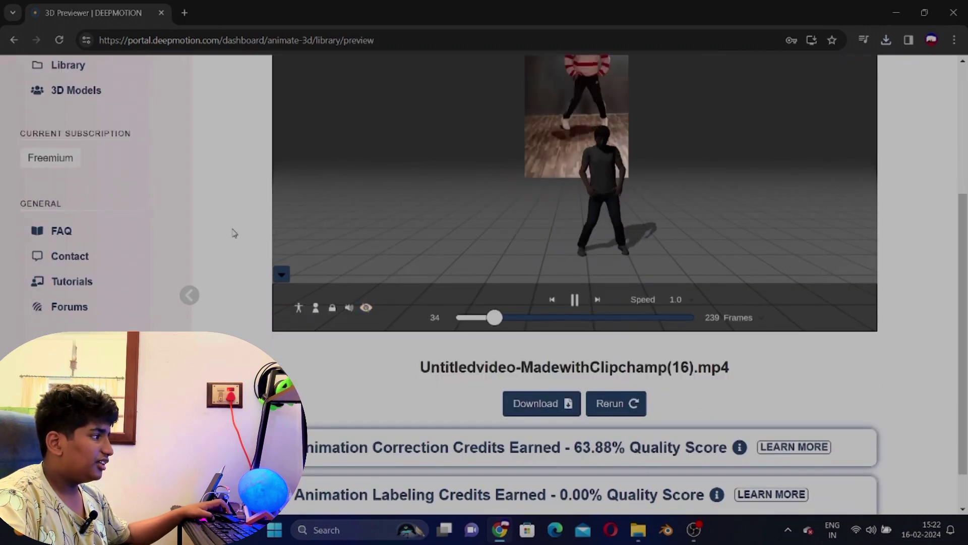
{"action": "scroll", "coordinate": [232, 232], "scroll_direction": "up", "scroll_amount": 4}
{"action": "scroll", "coordinate": [235, 233], "scroll_direction": "down", "scroll_amount": 4}
{"action": "scroll", "coordinate": [235, 233], "scroll_direction": "up", "scroll_amount": 2}
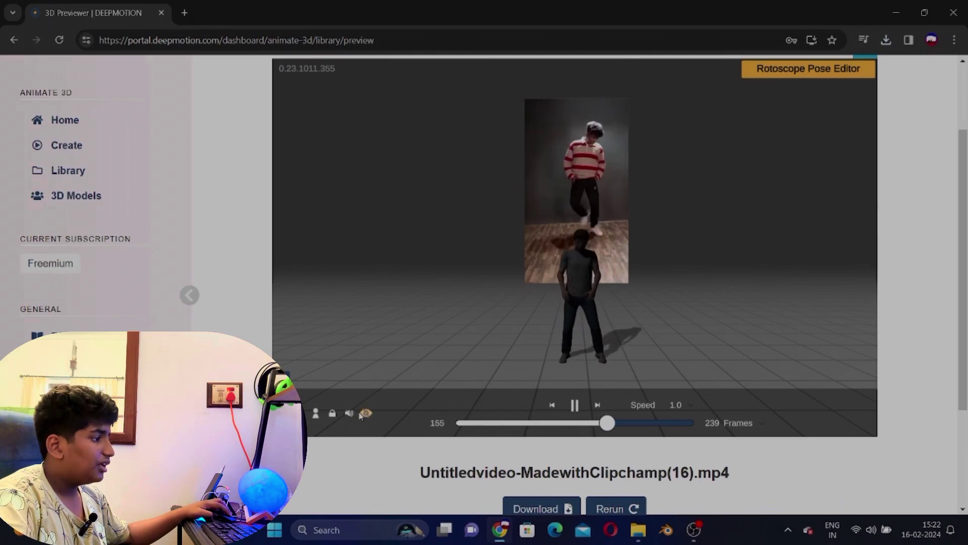
{"action": "left_click", "coordinate": [317, 414]}
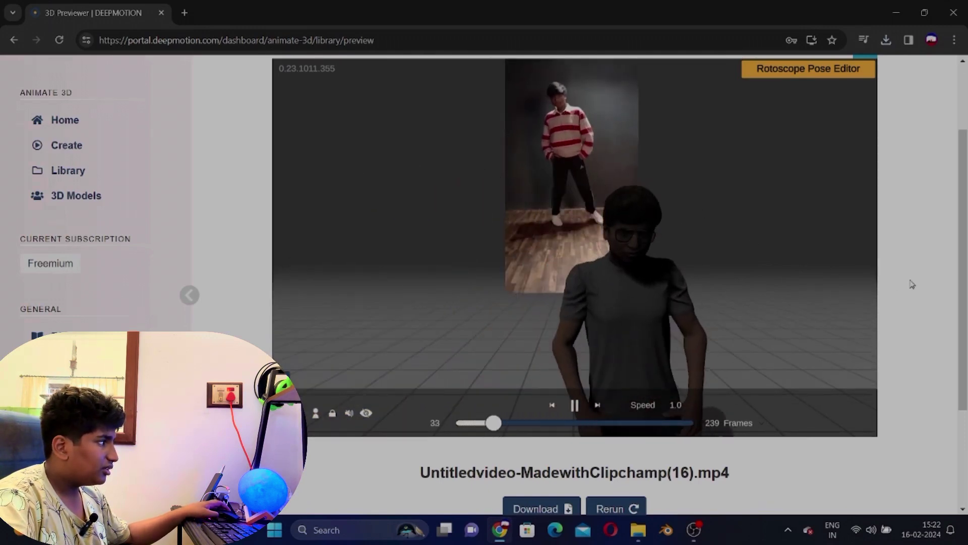
{"action": "scroll", "coordinate": [830, 194], "scroll_direction": "up", "scroll_amount": 2}
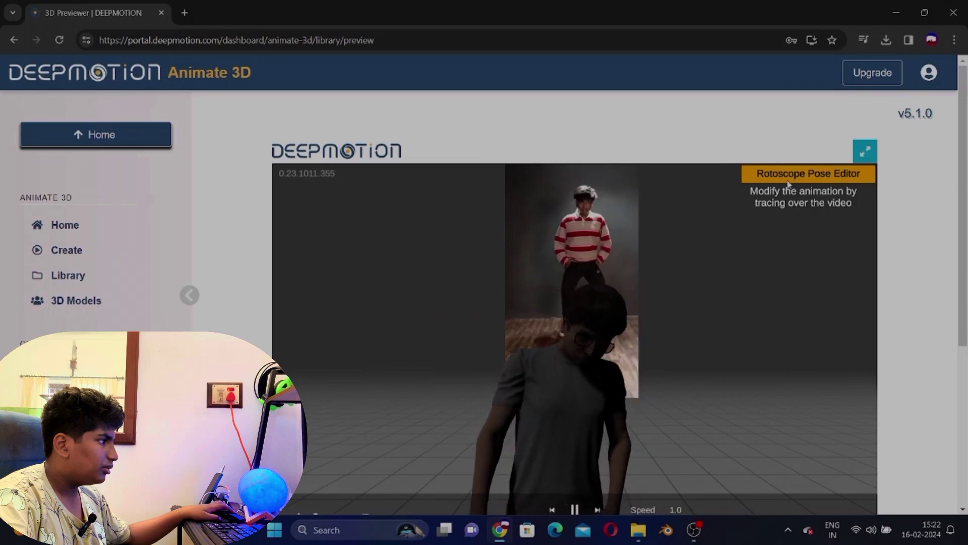
Step: Download the finished why.fbx character animation in GLB format
{"action": "scroll", "coordinate": [894, 351], "scroll_direction": "down", "scroll_amount": 4}
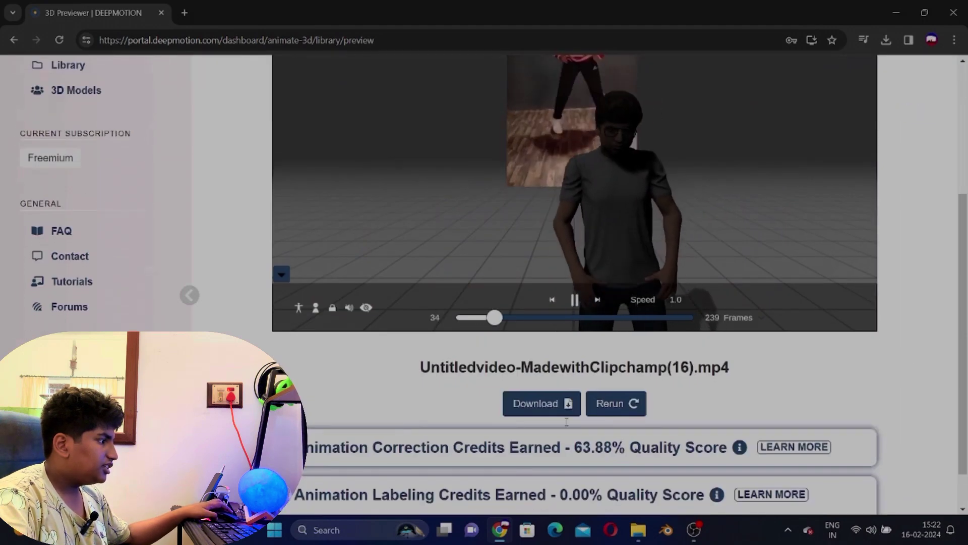
{"action": "left_click", "coordinate": [555, 404]}
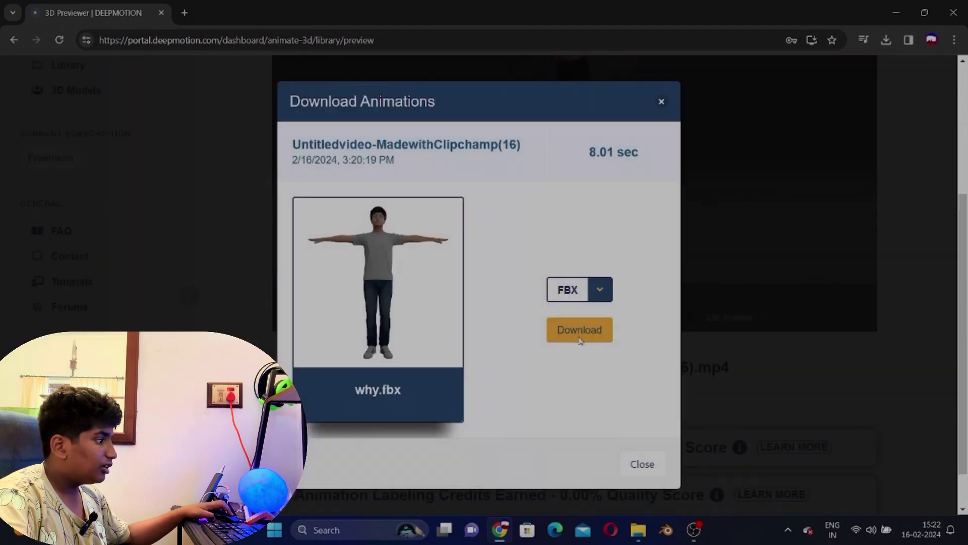
{"action": "scroll", "coordinate": [585, 320], "scroll_direction": "down", "scroll_amount": 1}
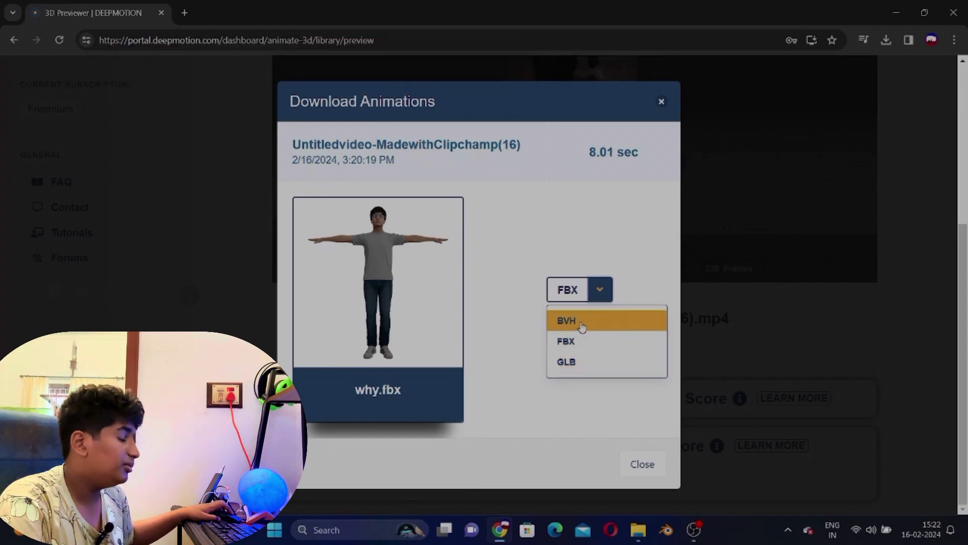
{"action": "left_click", "coordinate": [590, 359]}
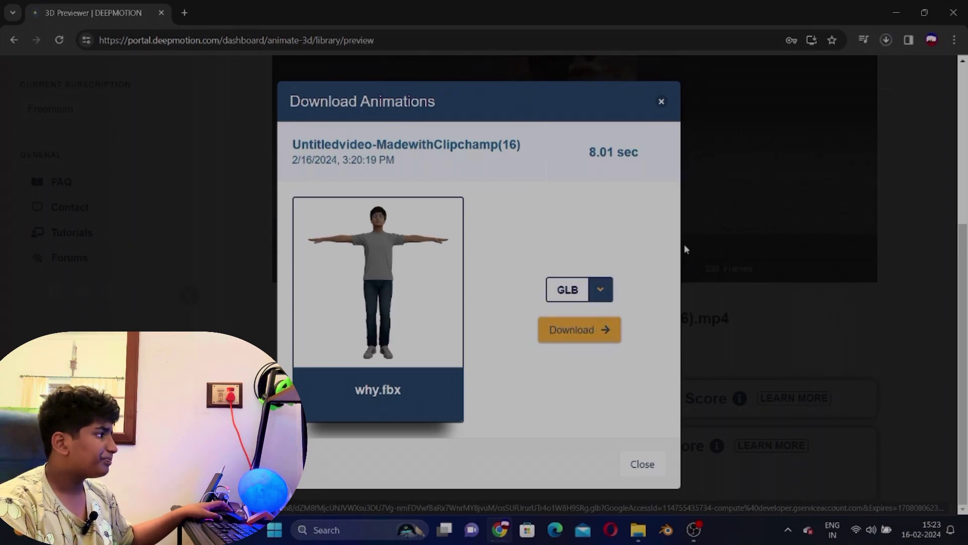
Step: Open the downloaded Untitledvideo-MadewithClipchamp(16)_default.glb in 3D Viewer and view the whole animated character
{"action": "left_click", "coordinate": [888, 40]}
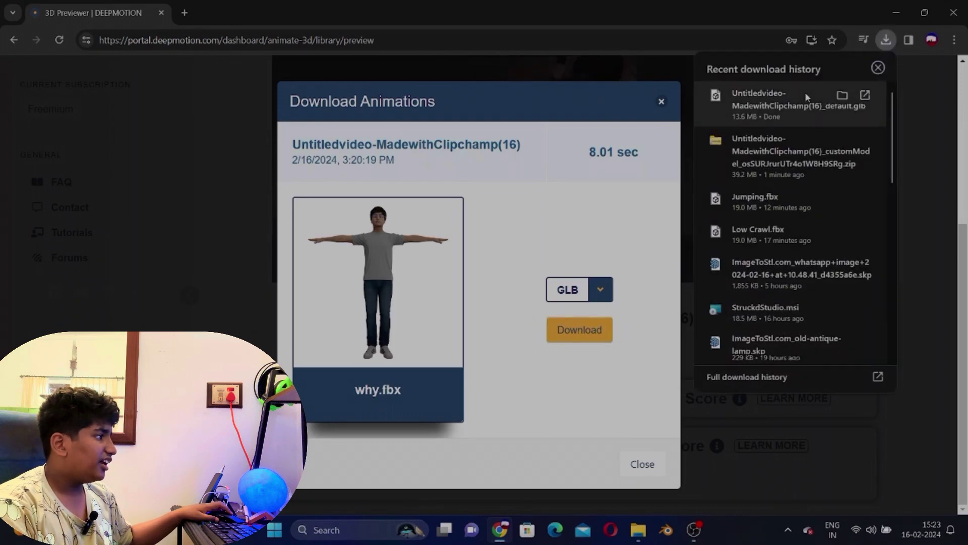
{"action": "left_click", "coordinate": [806, 92]}
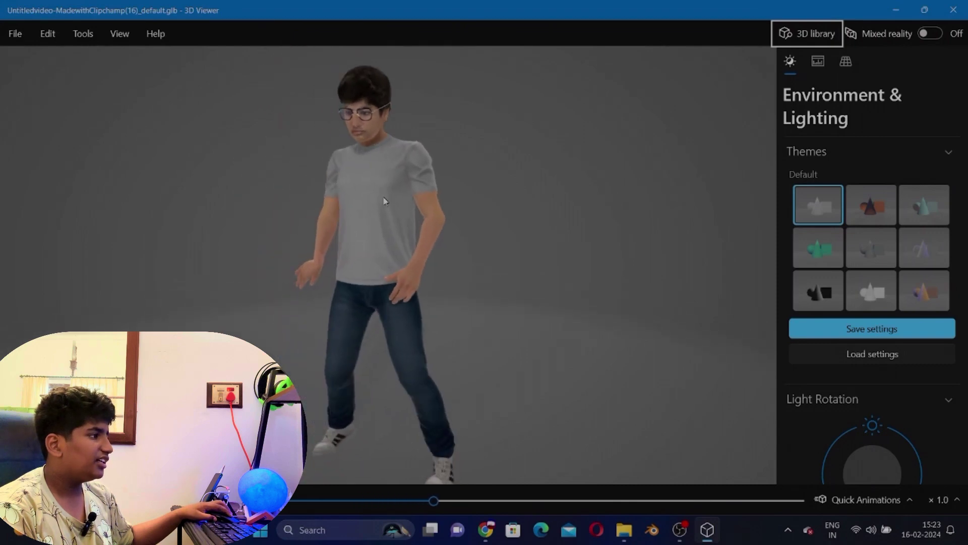
{"action": "scroll", "coordinate": [372, 187], "scroll_direction": "down", "scroll_amount": 5}
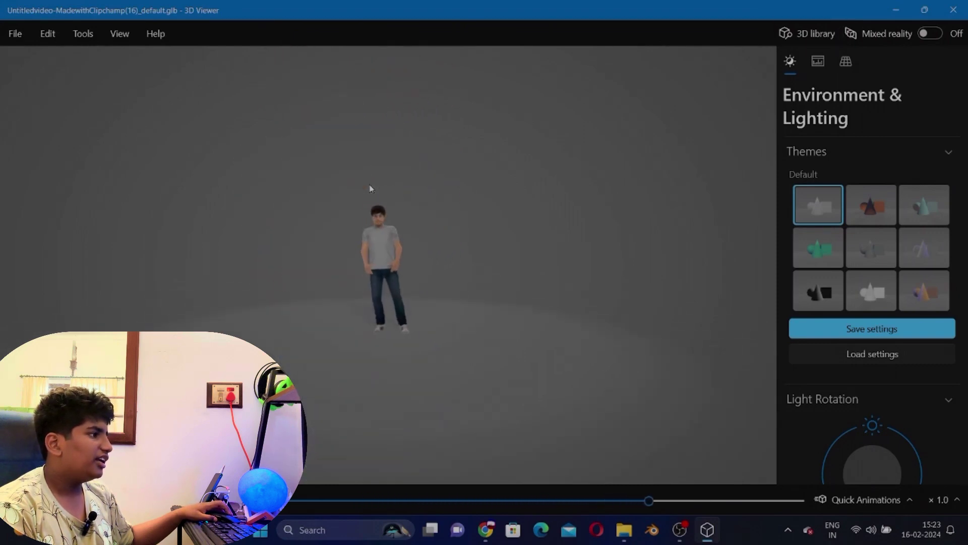